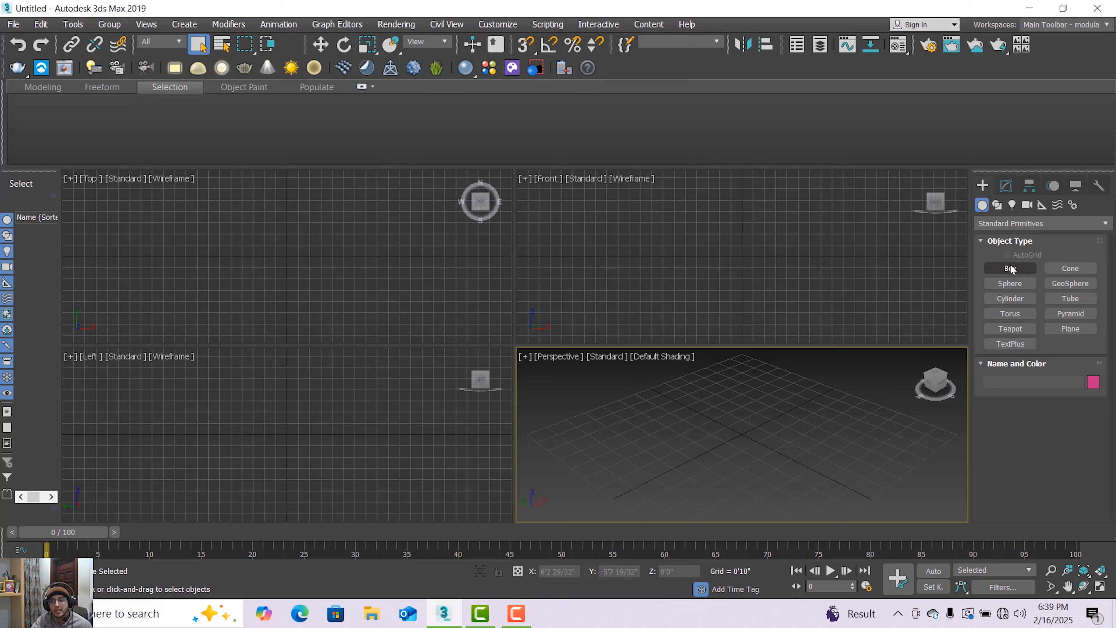
# Start a corner-type line in the Front viewport and draw the profile's short base, straight stem about 8 inches high and first small ridge.
pyautogui.click(998, 205)
pyautogui.click(981, 205)
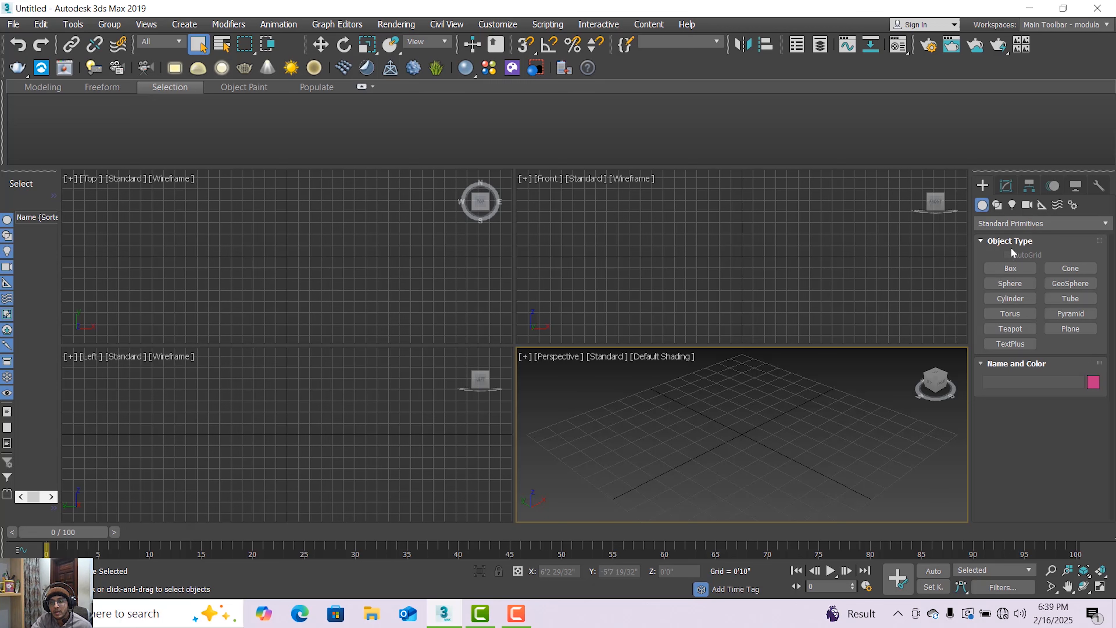
pyautogui.click(997, 205)
pyautogui.click(1010, 279)
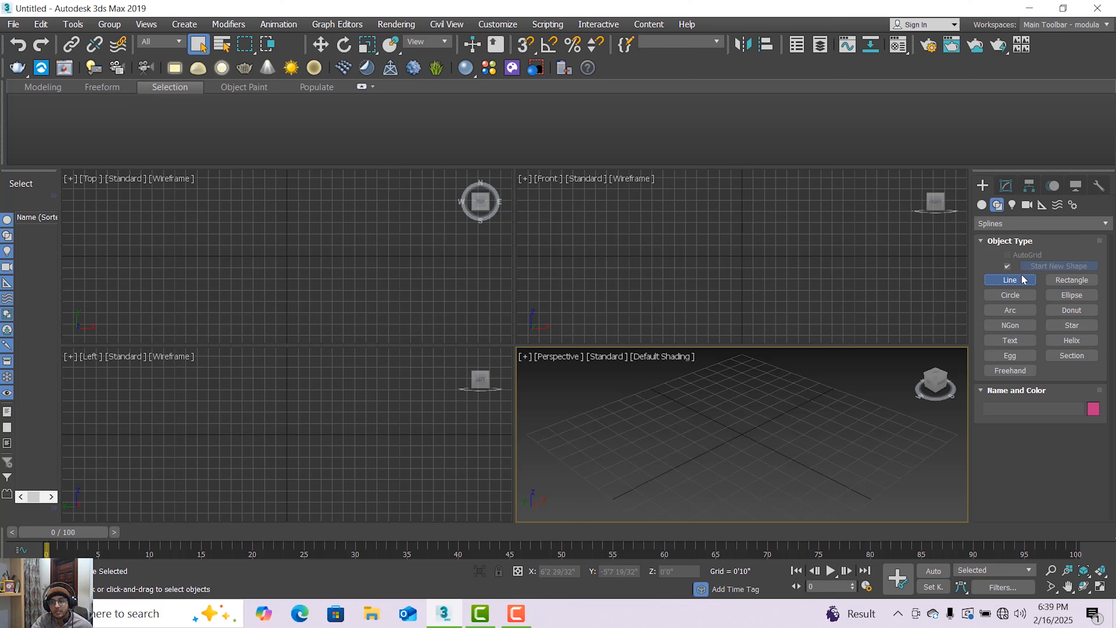
pyautogui.click(716, 297)
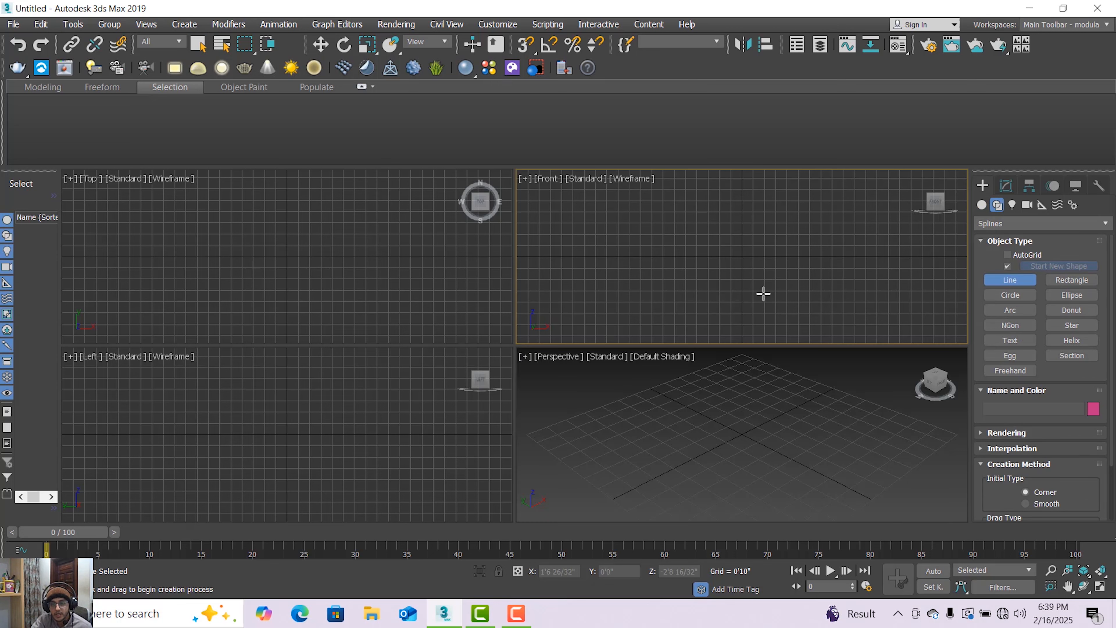
pyautogui.click(748, 292)
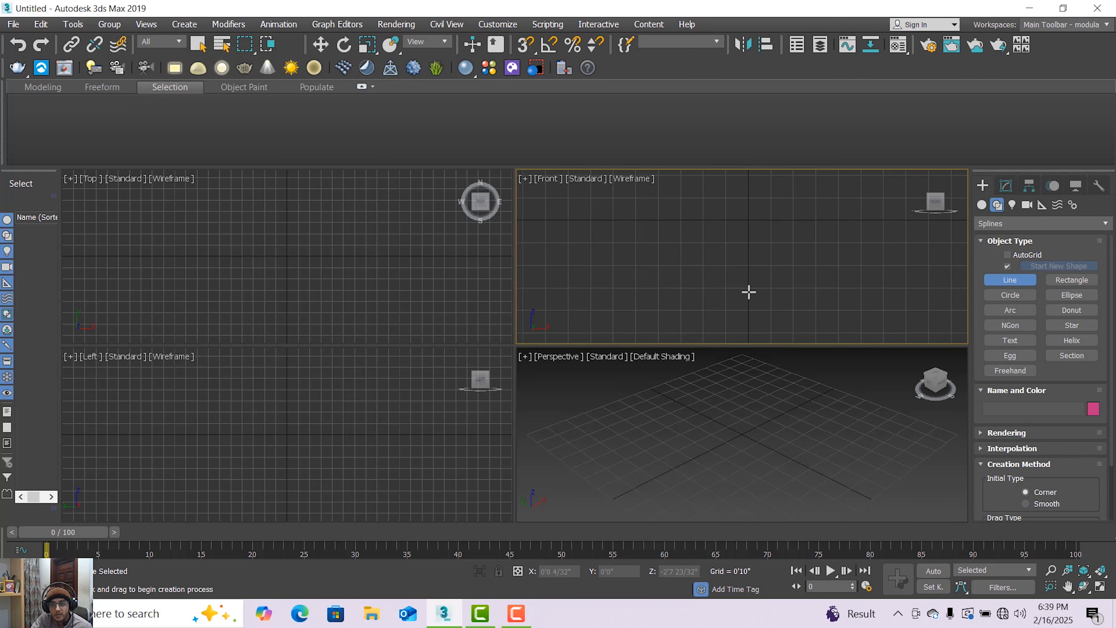
pyautogui.scroll(3, 743, 293)
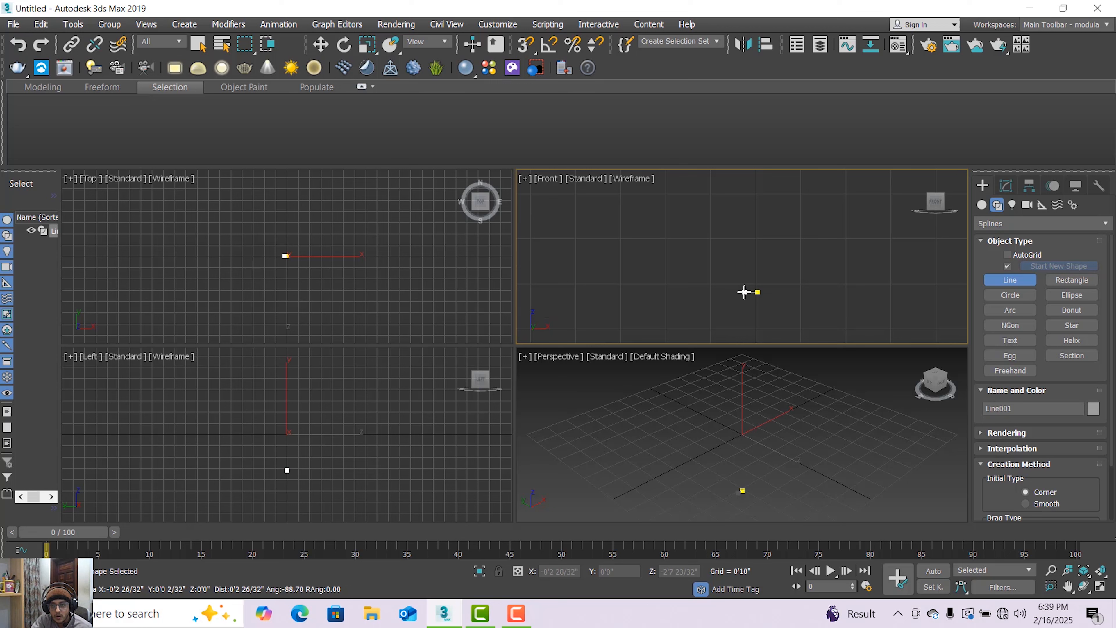
pyautogui.click(746, 292)
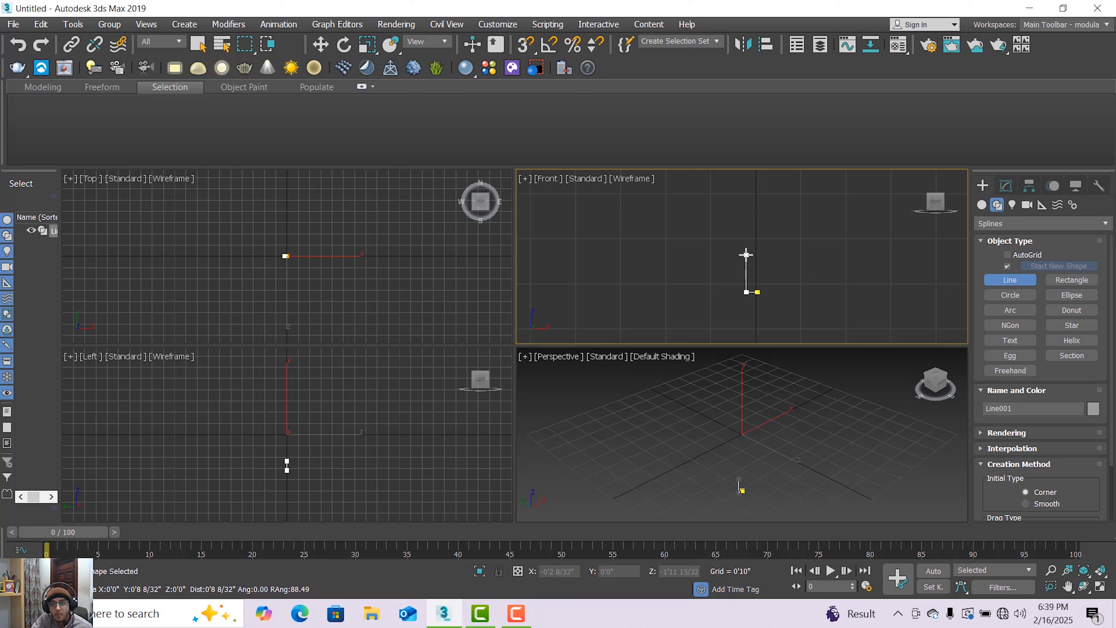
pyautogui.click(746, 255)
pyautogui.click(747, 248)
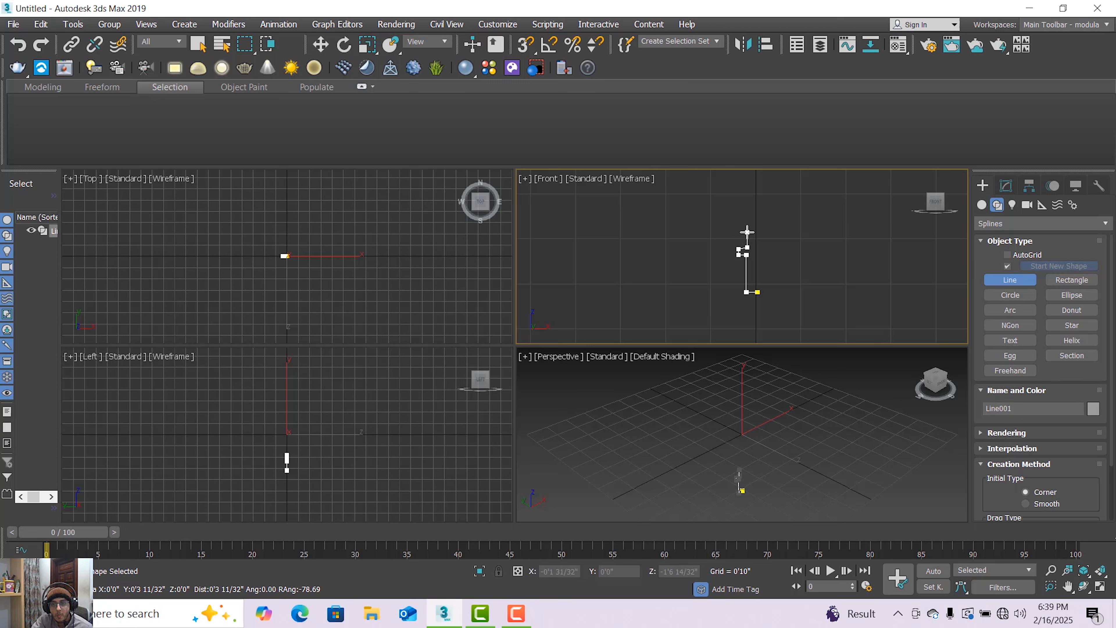
# Continue the profile line upward with three more stepped ridges, each about 3 inches deep.
pyautogui.click(737, 218)
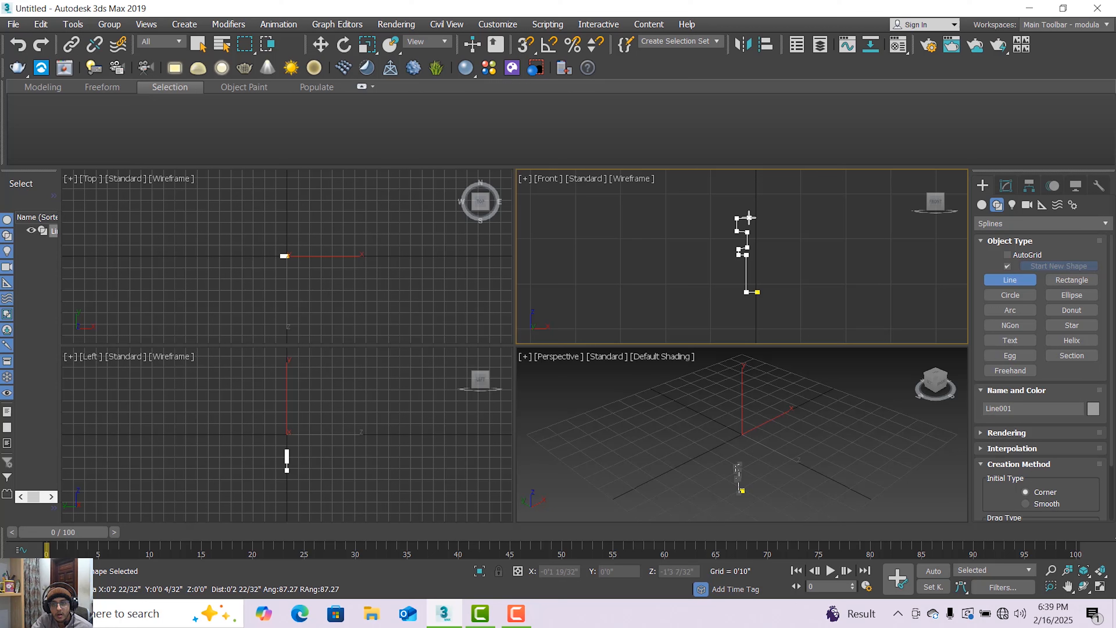
pyautogui.click(750, 217)
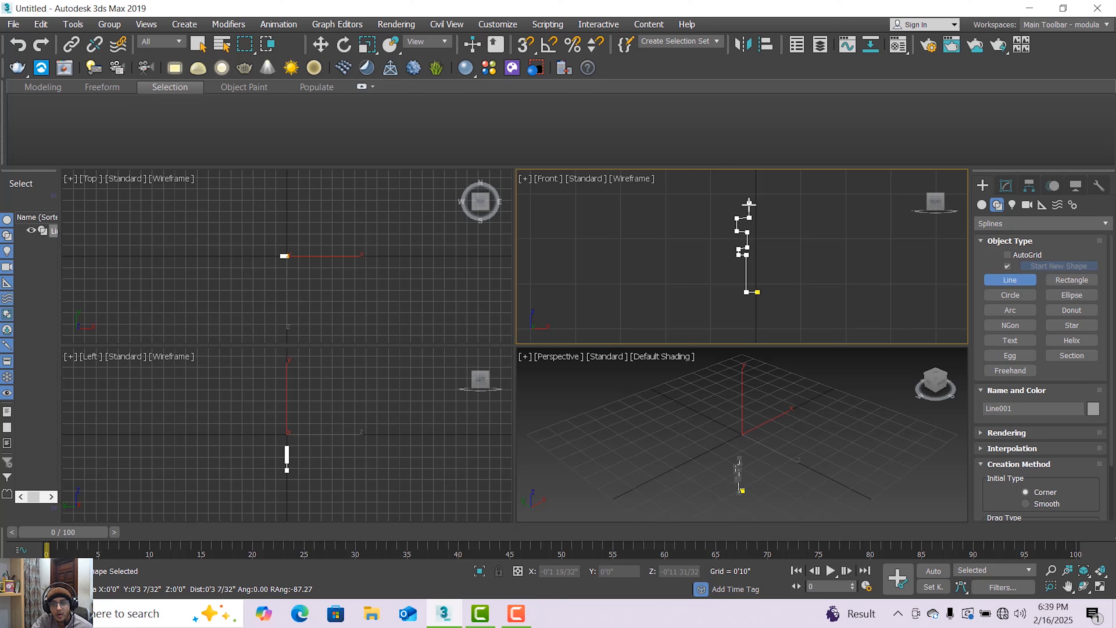
pyautogui.click(749, 205)
pyautogui.click(735, 205)
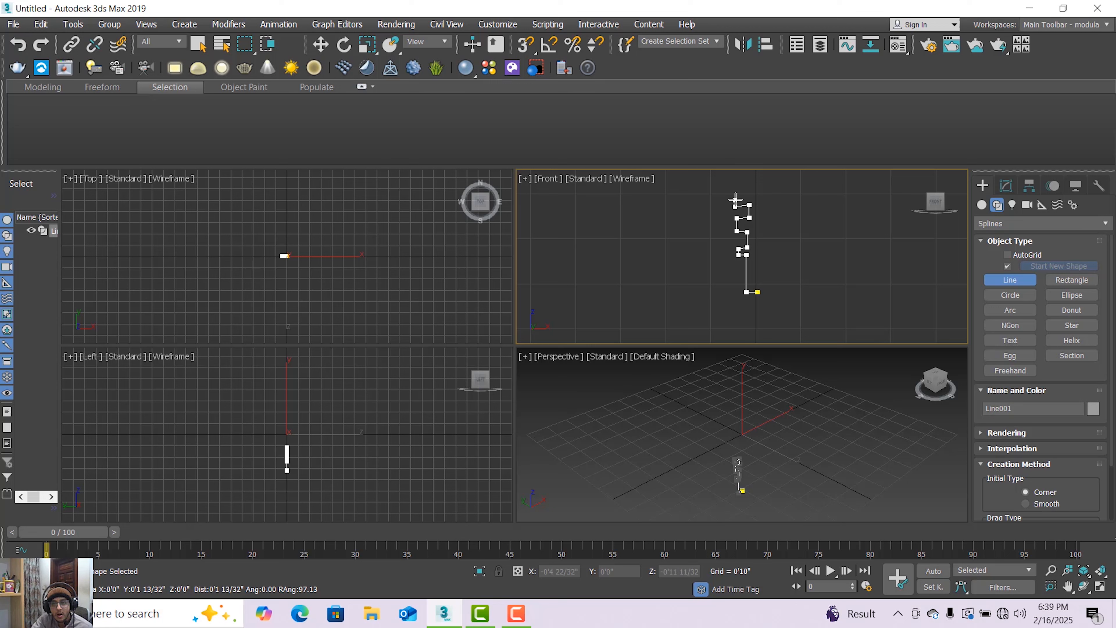
pyautogui.click(735, 196)
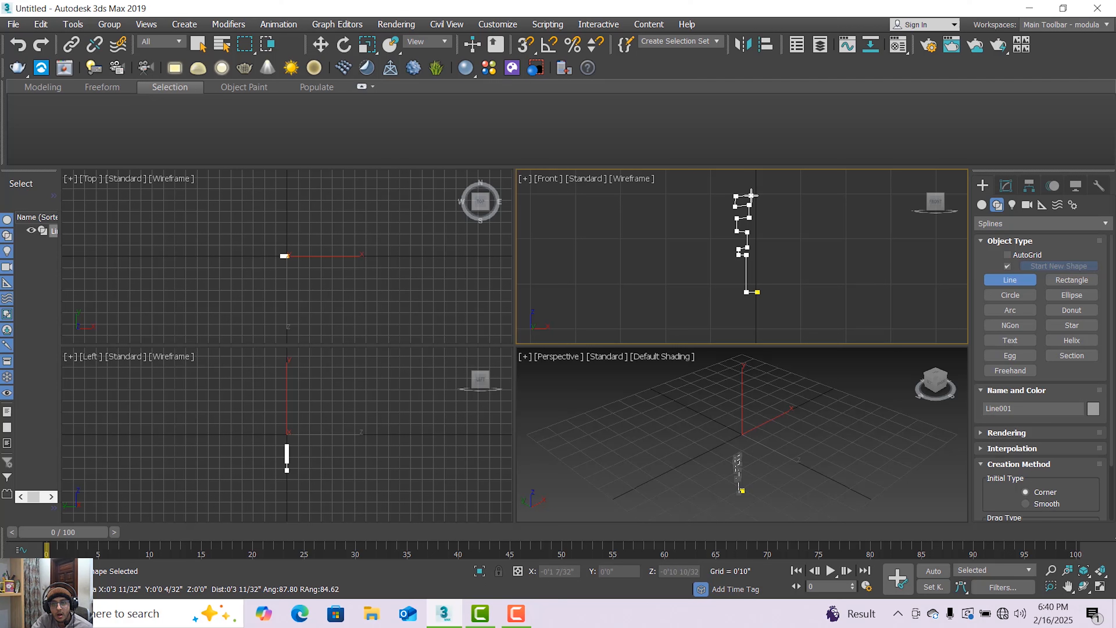
pyautogui.click(751, 188)
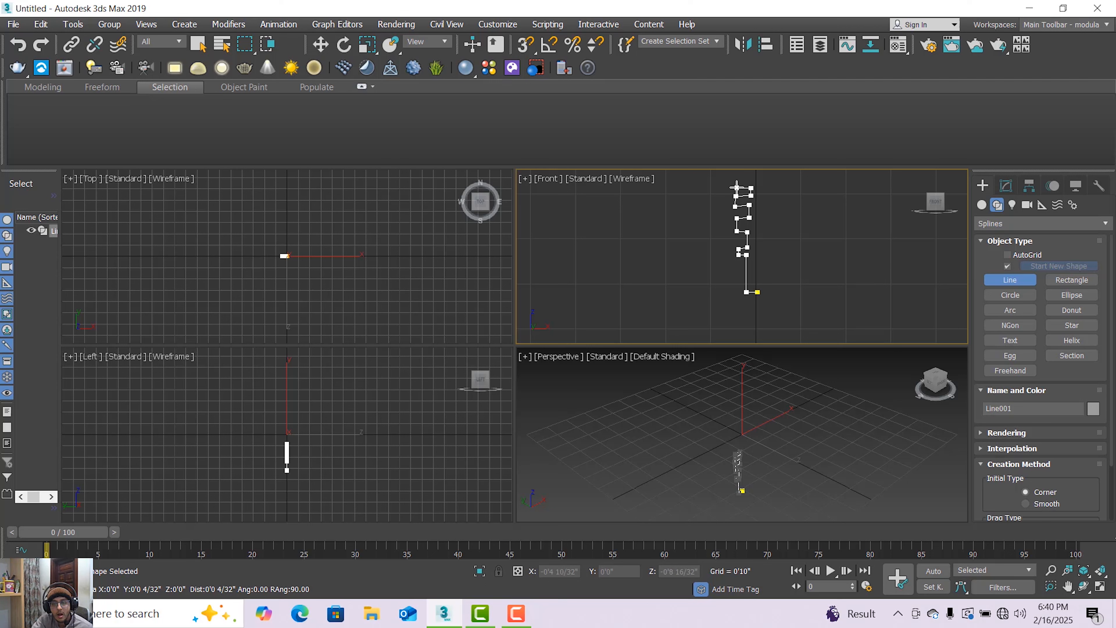
pyautogui.moveTo(736, 187); pyautogui.dragTo(729, 224, button='middle')
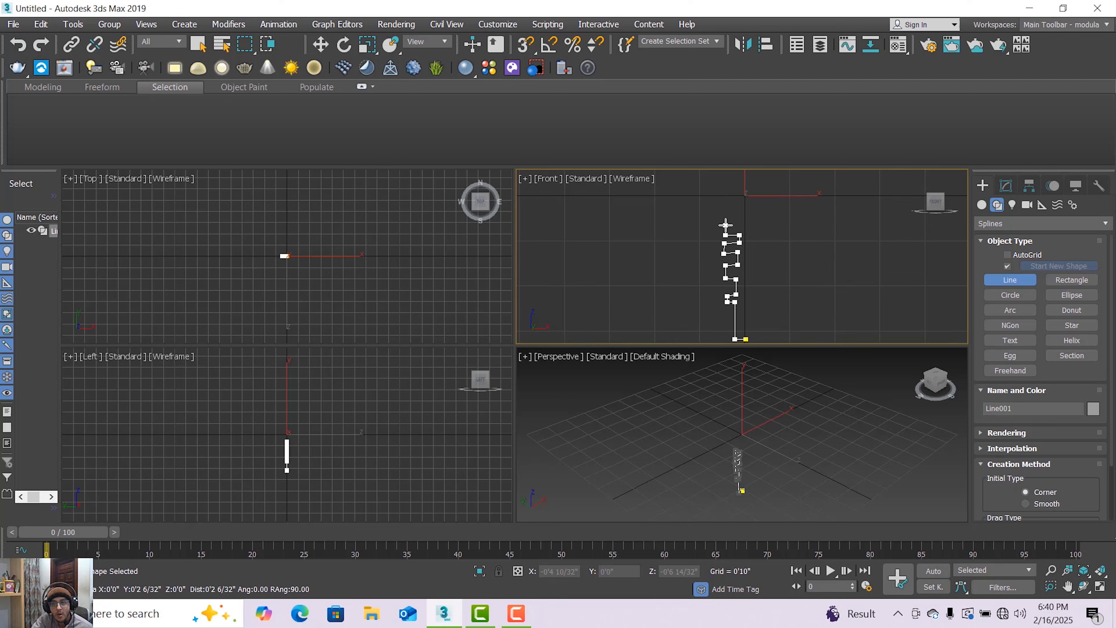
pyautogui.click(725, 224)
pyautogui.click(741, 224)
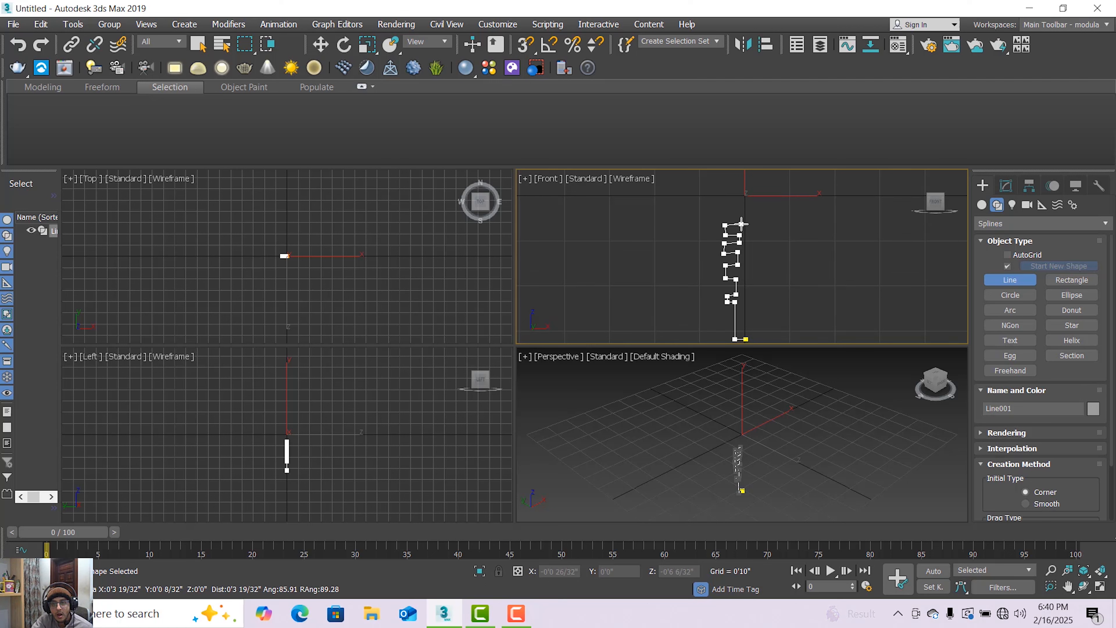
# Extend the line with a short neck and a wide outward-bulging curve of six points ending near the centre axis, and finish it.
pyautogui.scroll(3, 742, 214)
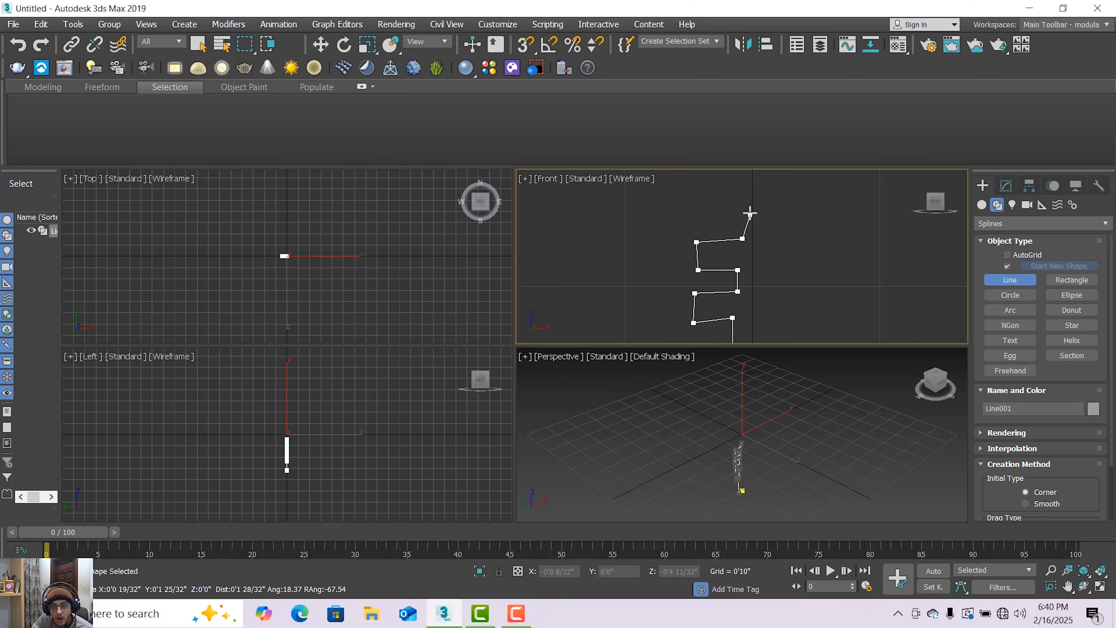
pyautogui.scroll(-3, 749, 210)
pyautogui.moveTo(750, 210); pyautogui.dragTo(723, 281, button='middle')
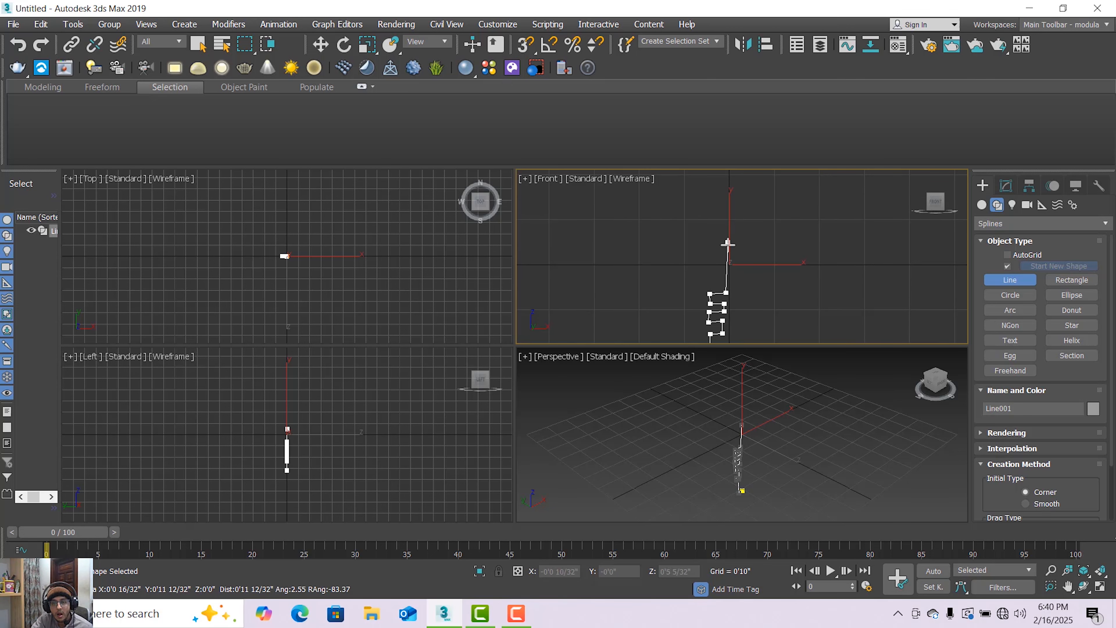
pyautogui.scroll(-3, 725, 265)
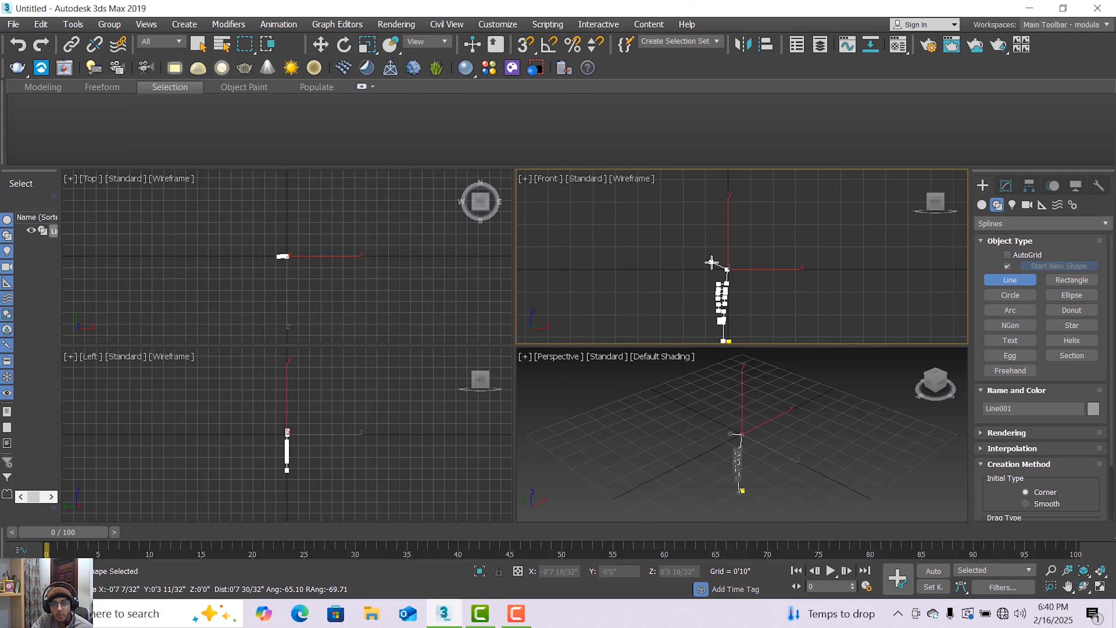
pyautogui.click(714, 262)
pyautogui.click(705, 246)
pyautogui.click(704, 229)
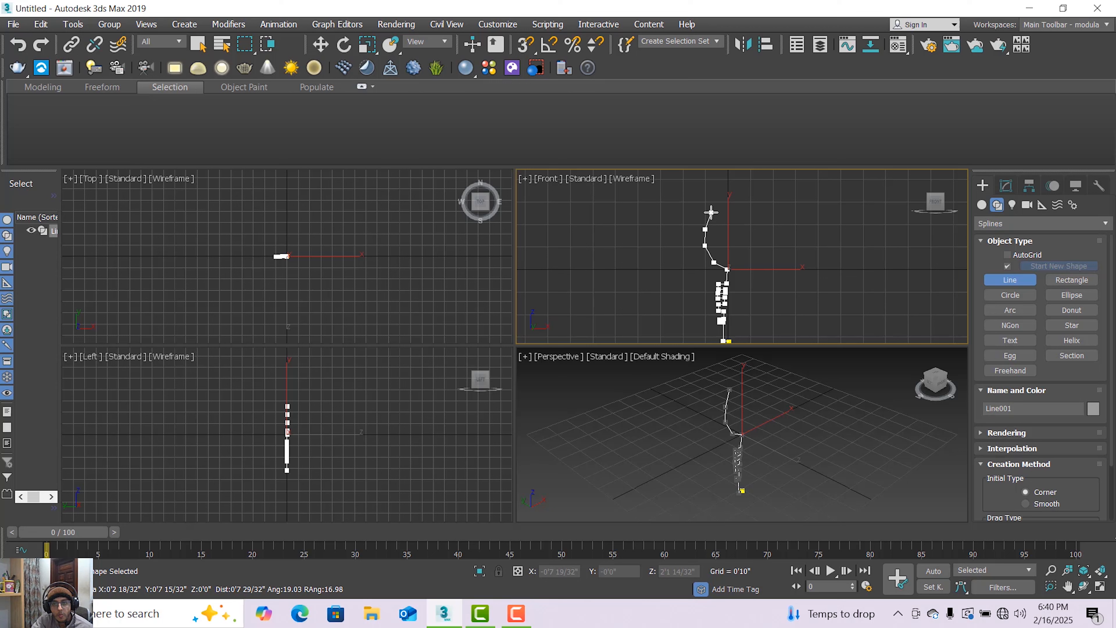
pyautogui.click(711, 212)
pyautogui.click(718, 201)
pyautogui.scroll(2, 726, 195)
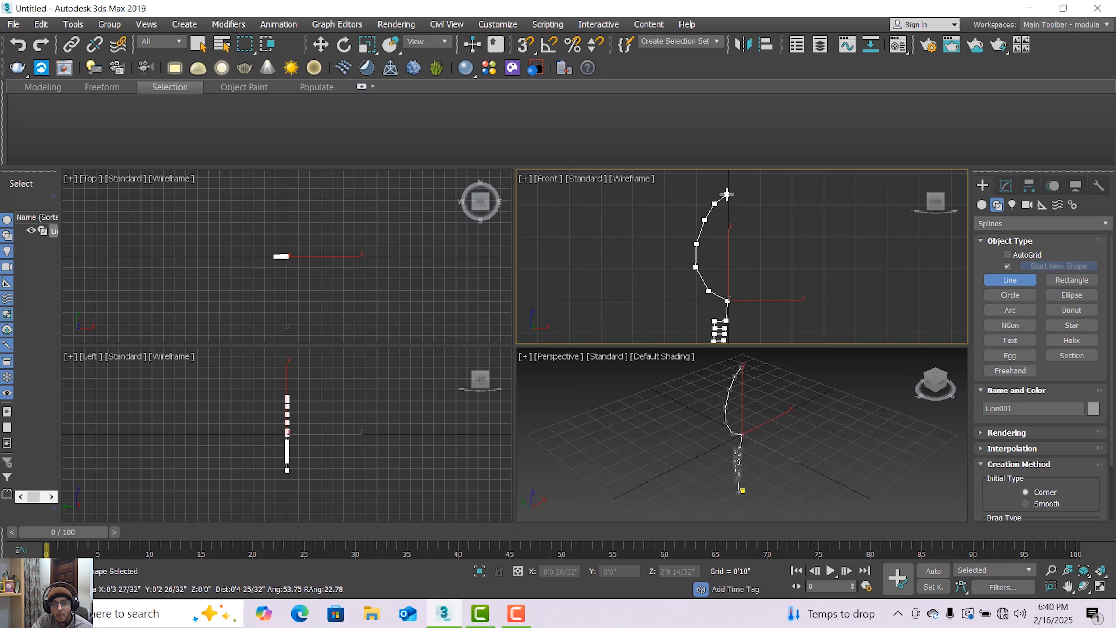
pyautogui.rightClick(728, 195)
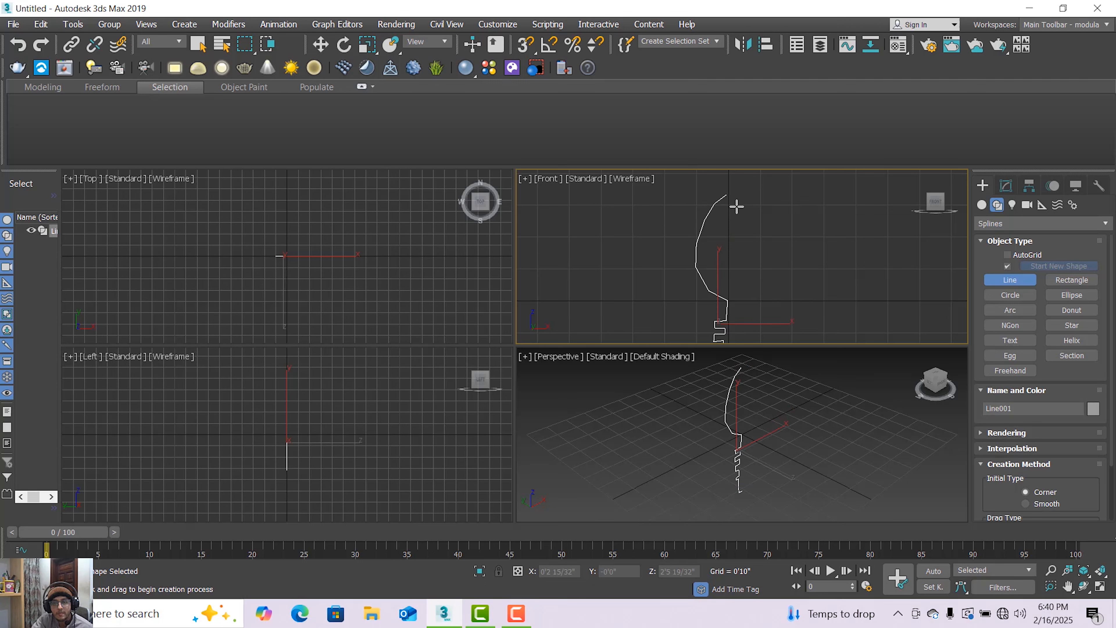
# Switch the finished profile line to vertex-level editing.
pyautogui.scroll(-2, 735, 205)
pyautogui.moveTo(736, 259); pyautogui.dragTo(738, 300, button='middle')
pyautogui.scroll(4, 725, 276)
pyautogui.click(1006, 185)
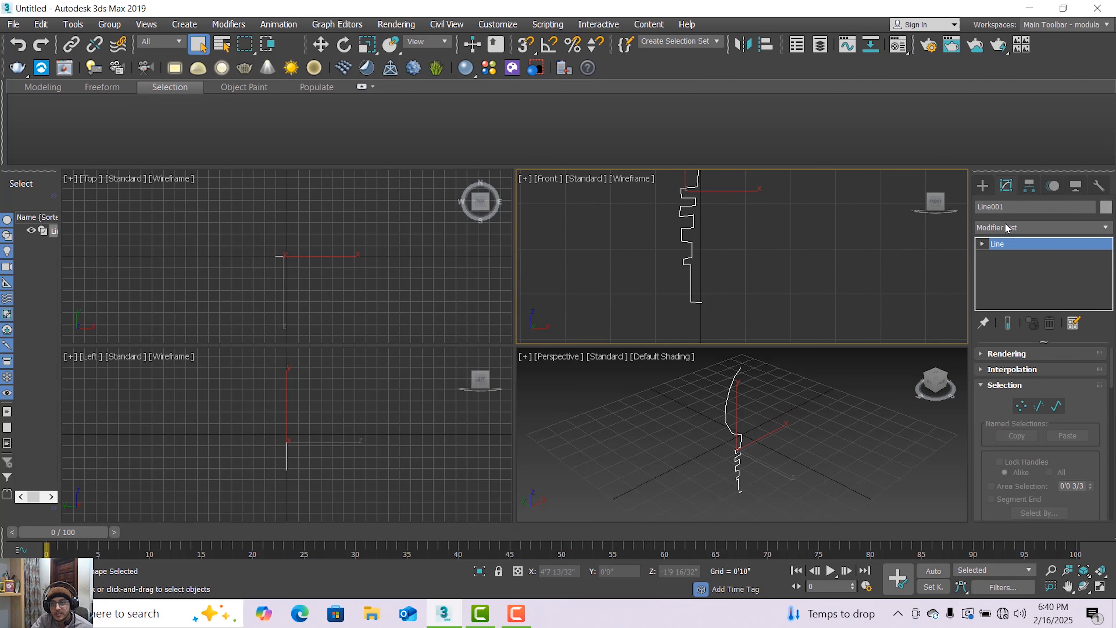
pyautogui.click(983, 244)
pyautogui.click(1008, 256)
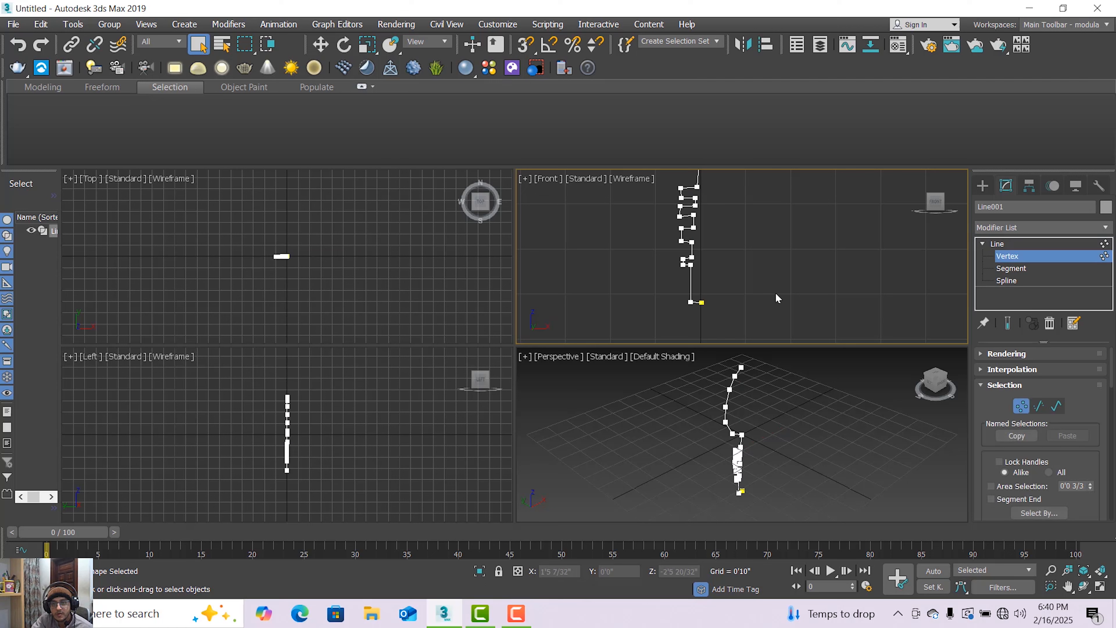
# Level the lowest ridge's upper edge by moving its inner vertex slightly down in the Front viewport.
pyautogui.scroll(3, 733, 277)
pyautogui.moveTo(618, 249); pyautogui.dragTo(662, 258)
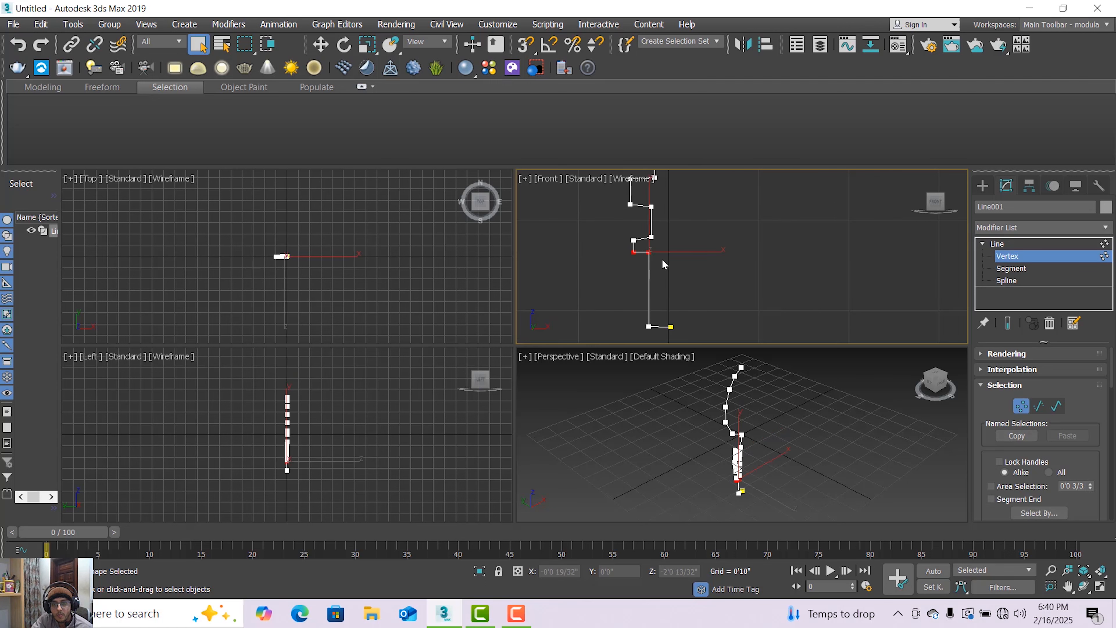
pyautogui.click(321, 44)
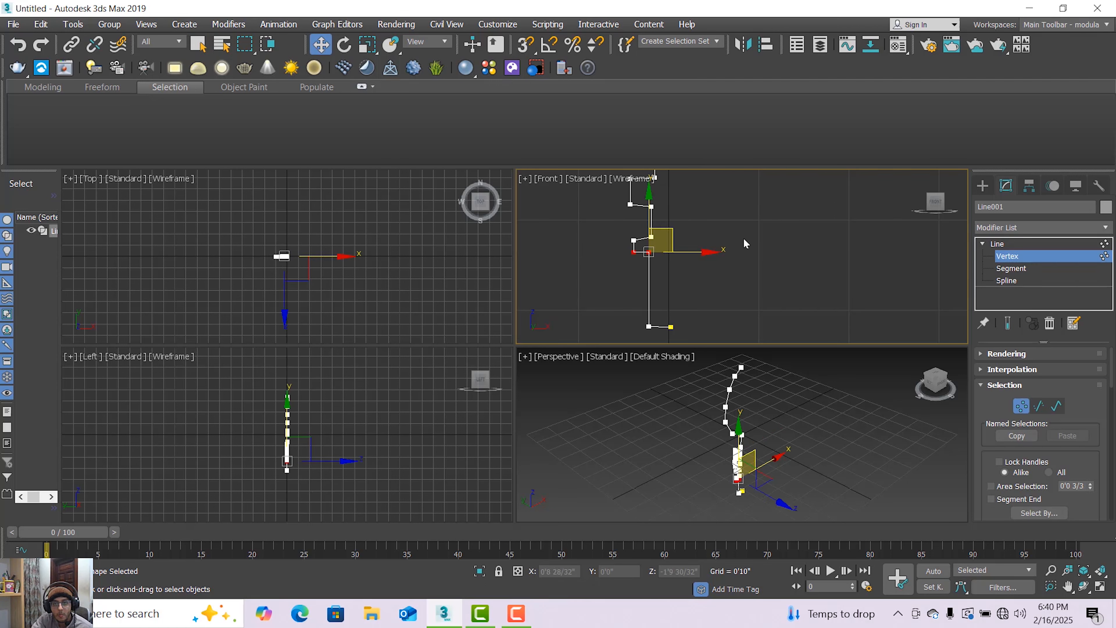
pyautogui.moveTo(650, 209); pyautogui.dragTo(662, 249)
pyautogui.click(645, 240)
pyautogui.click(651, 236)
pyautogui.moveTo(652, 208); pyautogui.dragTo(653, 212)
# Move the two vertices of the second ridge's bottom edge down toward the lowest ridge and bring them level.
pyautogui.moveTo(661, 212); pyautogui.dragTo(662, 235, button='middle')
pyautogui.click(631, 228)
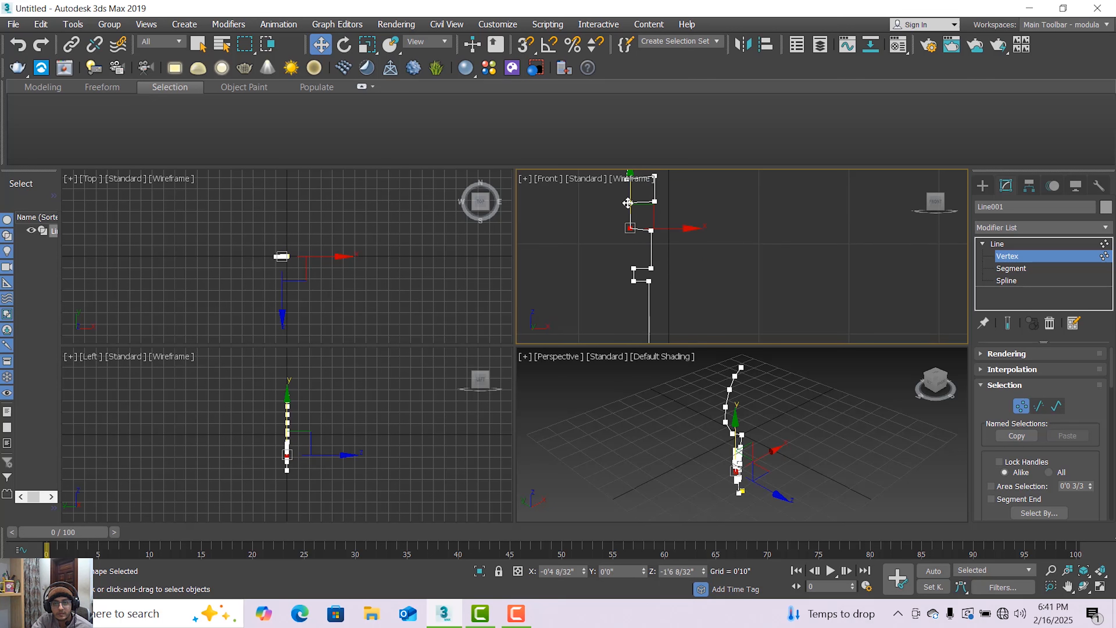
pyautogui.moveTo(628, 202); pyautogui.dragTo(655, 222)
pyautogui.click(652, 228)
pyautogui.click(629, 237)
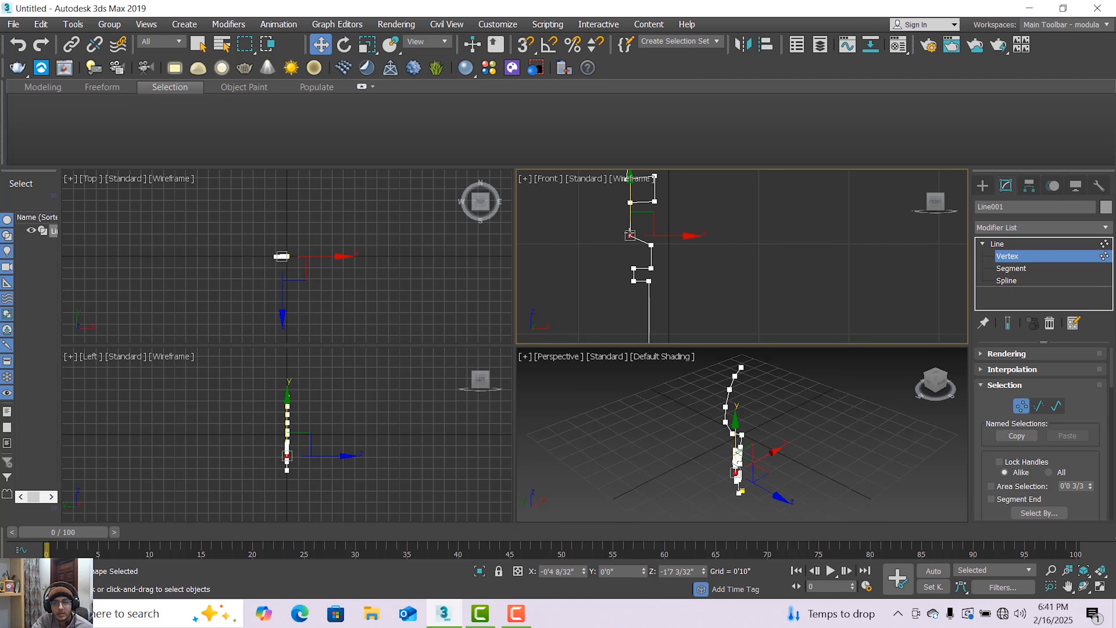
pyautogui.moveTo(635, 220); pyautogui.dragTo(653, 246)
pyautogui.click(651, 244)
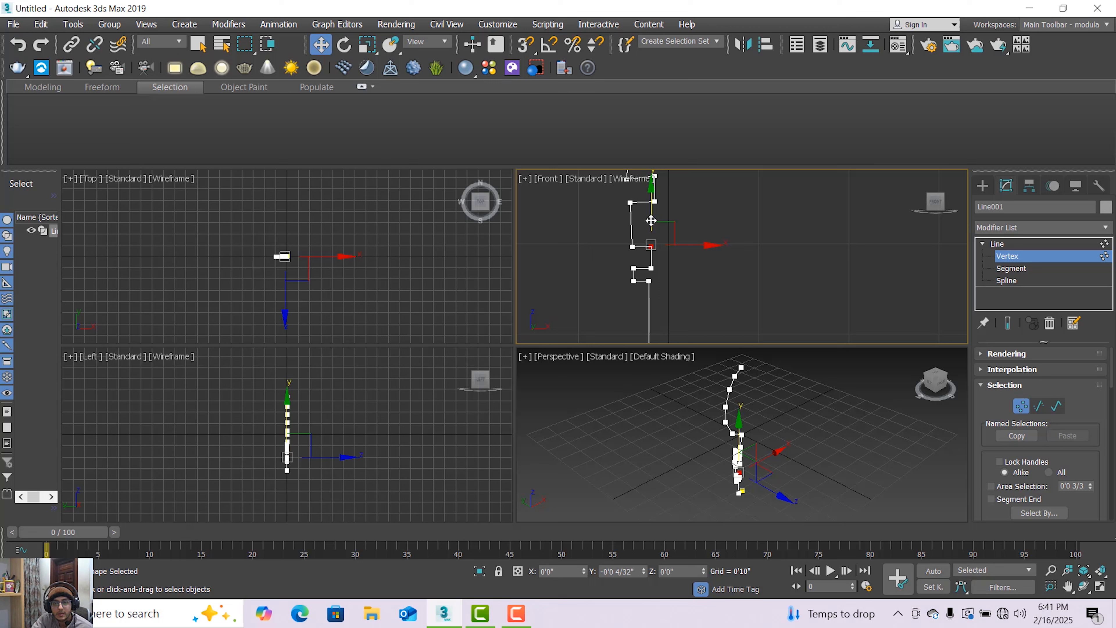
pyautogui.click(631, 249)
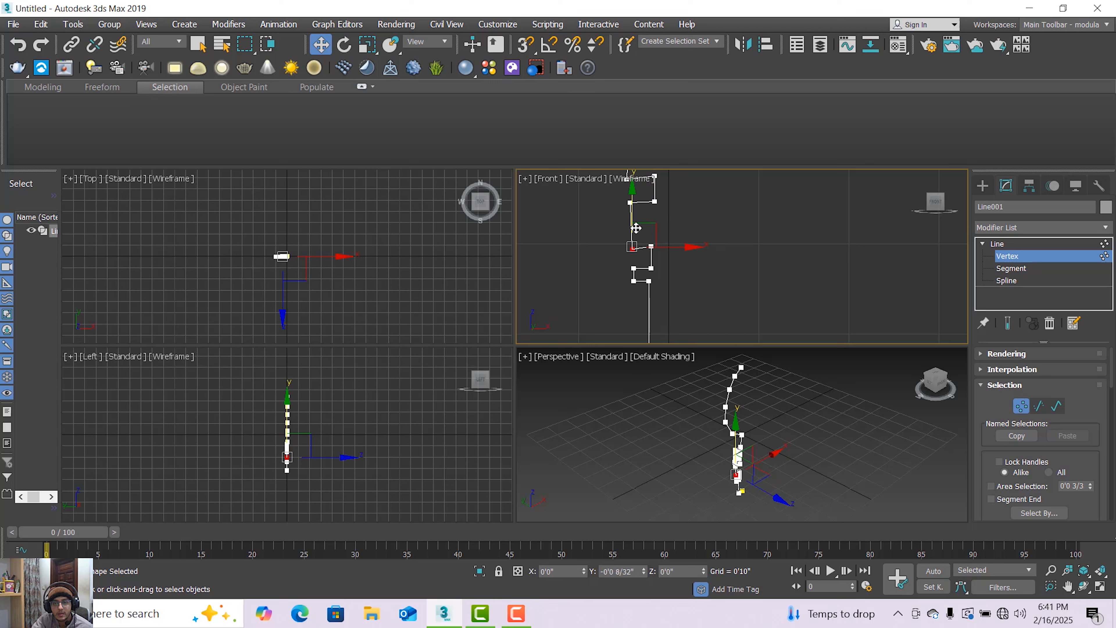
pyautogui.click(650, 246)
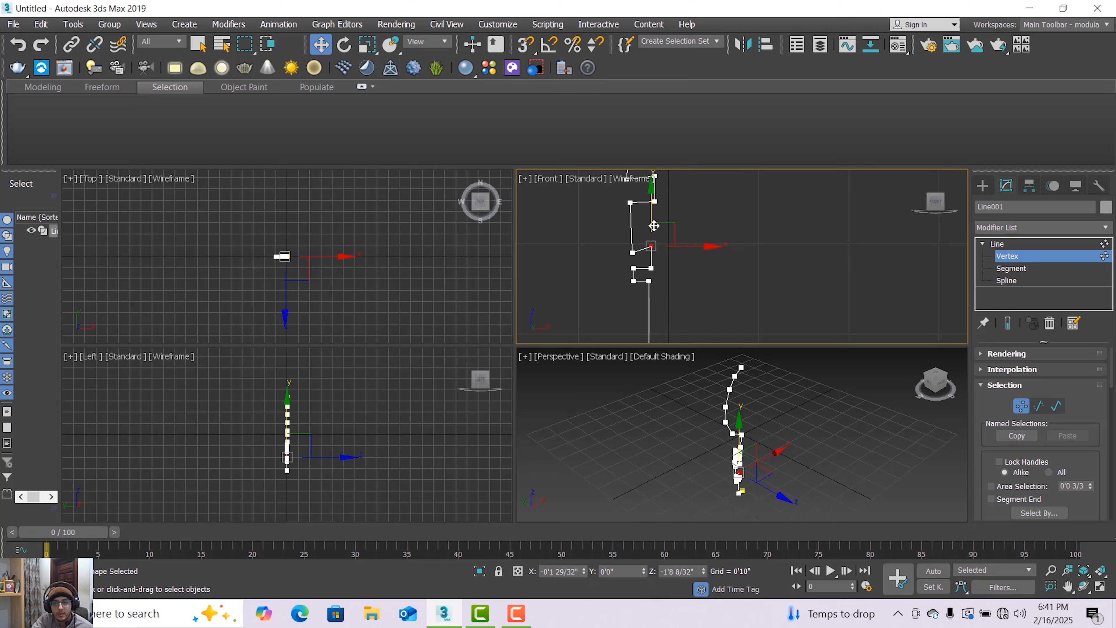
pyautogui.moveTo(654, 223)
pyautogui.mouseDown()
pyautogui.moveTo(654, 235)
pyautogui.moveTo(635, 212)
pyautogui.moveTo(663, 234)
pyautogui.mouseUp()
# Move both vertices of the second ridge's upper edge down to narrow the ridge and make that edge horizontal.
pyautogui.click(629, 202)
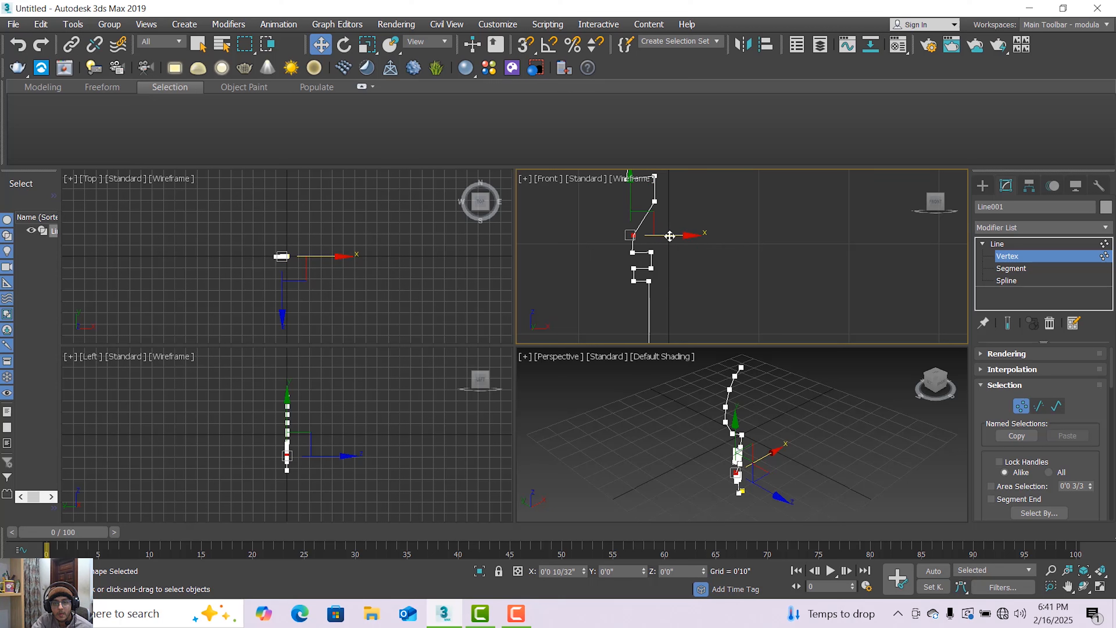
pyautogui.click(654, 200)
pyautogui.moveTo(655, 177); pyautogui.dragTo(663, 214)
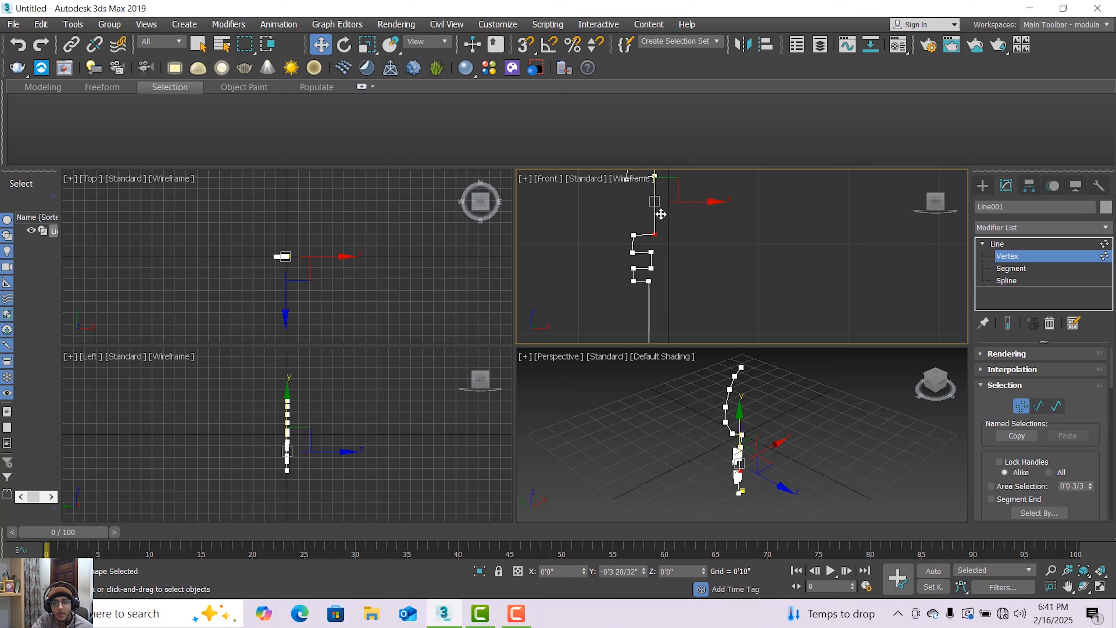
pyautogui.moveTo(661, 216); pyautogui.dragTo(660, 230)
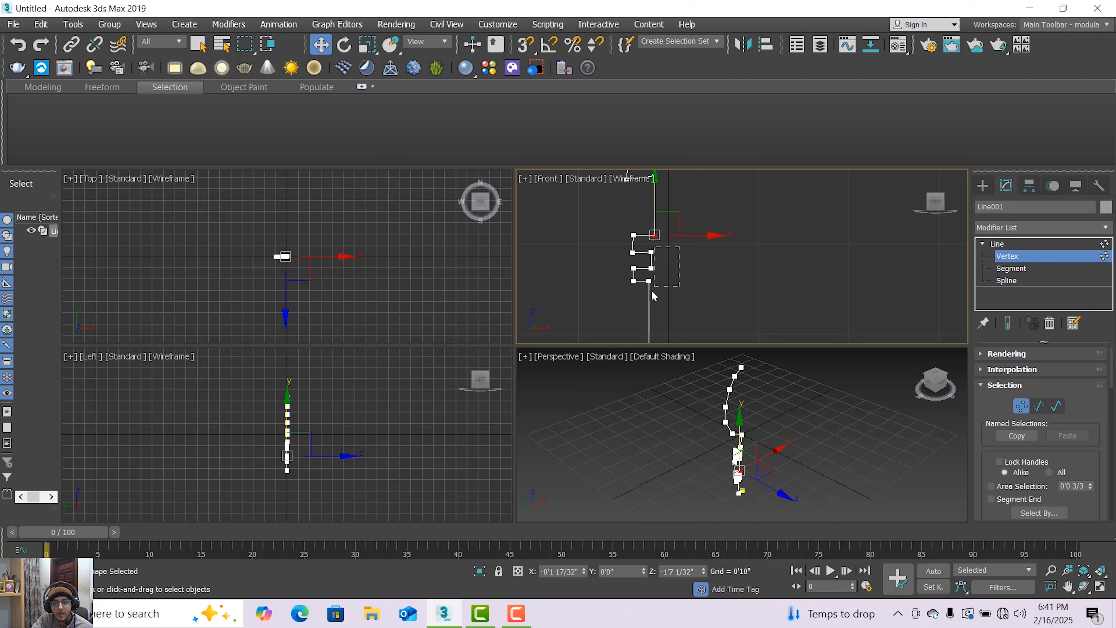
# Shift the three inner vertices of the lowest ridges toward the centre axis and straighten the stem by moving its bottom corner vertex.
pyautogui.moveTo(651, 290); pyautogui.dragTo(645, 298)
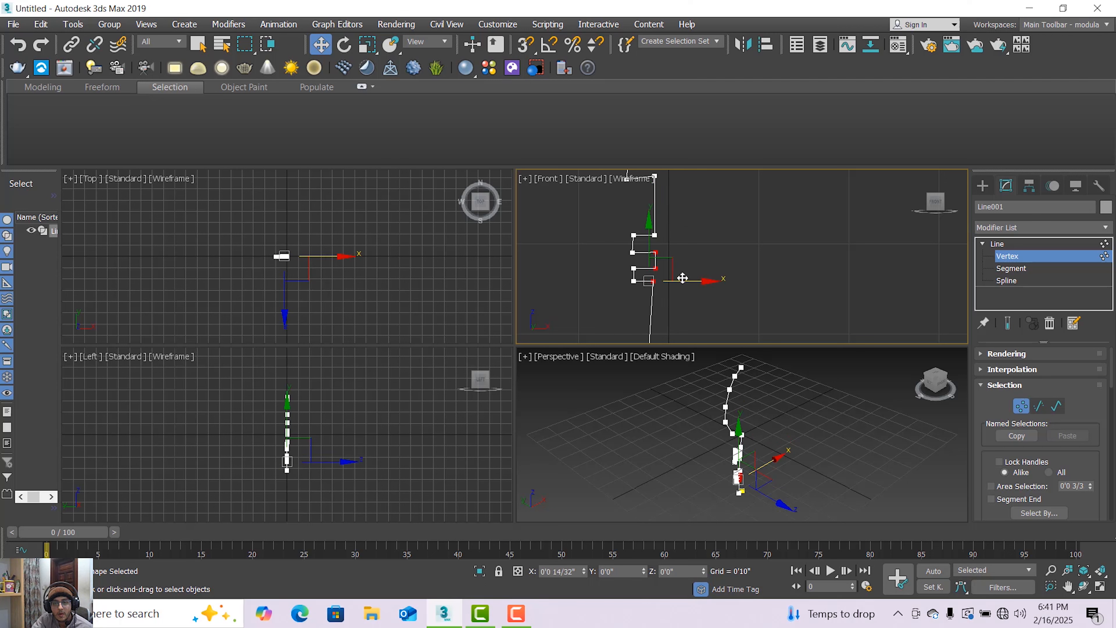
pyautogui.moveTo(682, 279); pyautogui.dragTo(677, 231, button='middle')
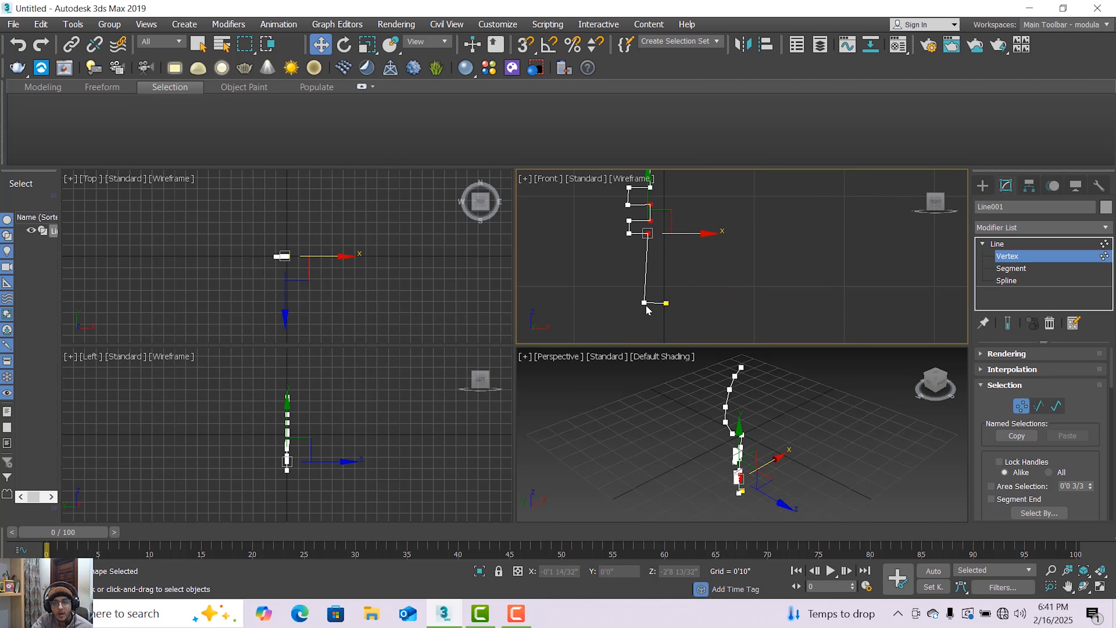
pyautogui.moveTo(621, 294); pyautogui.dragTo(679, 301)
pyautogui.moveTo(668, 277); pyautogui.dragTo(662, 310, button='middle')
# Shift the remaining inner vertices of the two lowest ridges outward slightly so they line up vertically with the stem.
pyautogui.scroll(2, 655, 269)
pyautogui.click(639, 248)
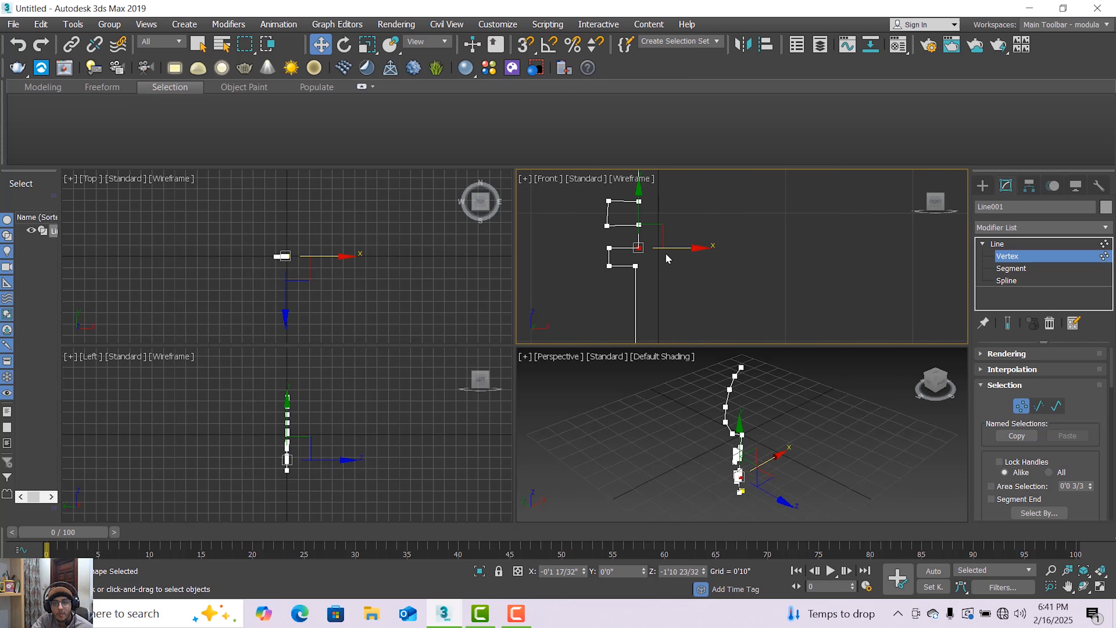
pyautogui.moveTo(662, 247); pyautogui.dragTo(642, 204)
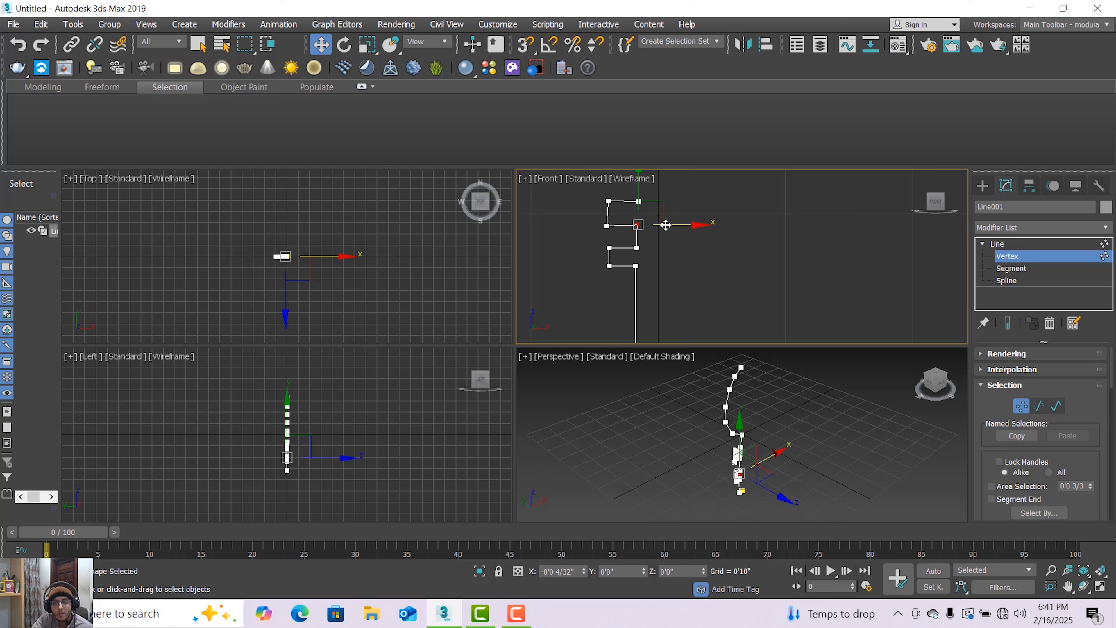
pyautogui.click(639, 202)
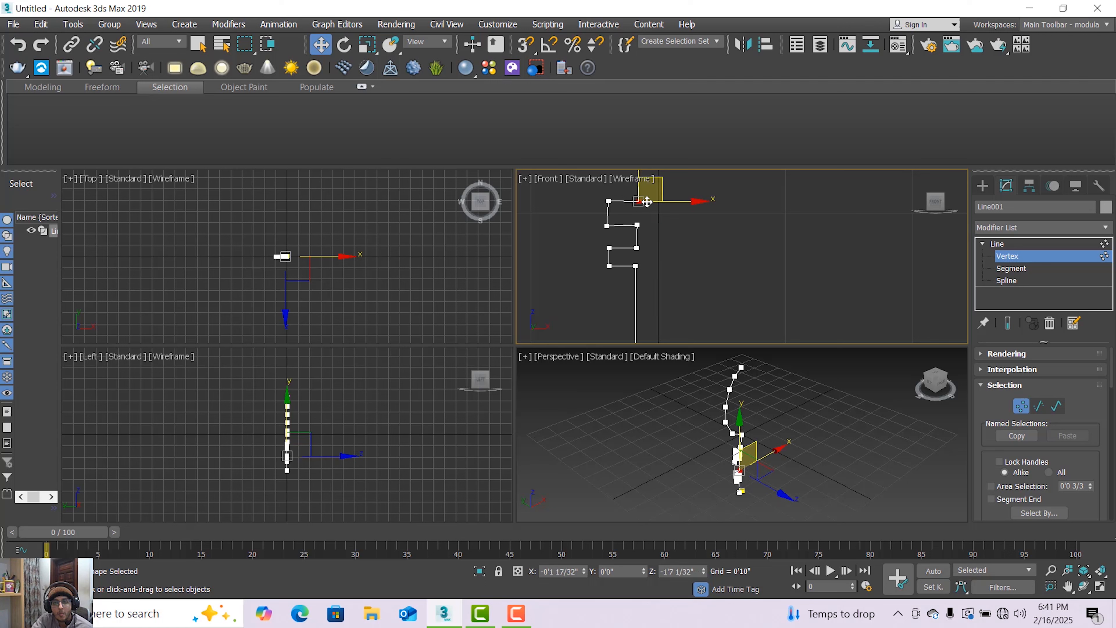
pyautogui.moveTo(655, 202); pyautogui.dragTo(643, 212)
# Align the second ridge's two outer vertices vertically and level its horizontal edges.
pyautogui.click(608, 201)
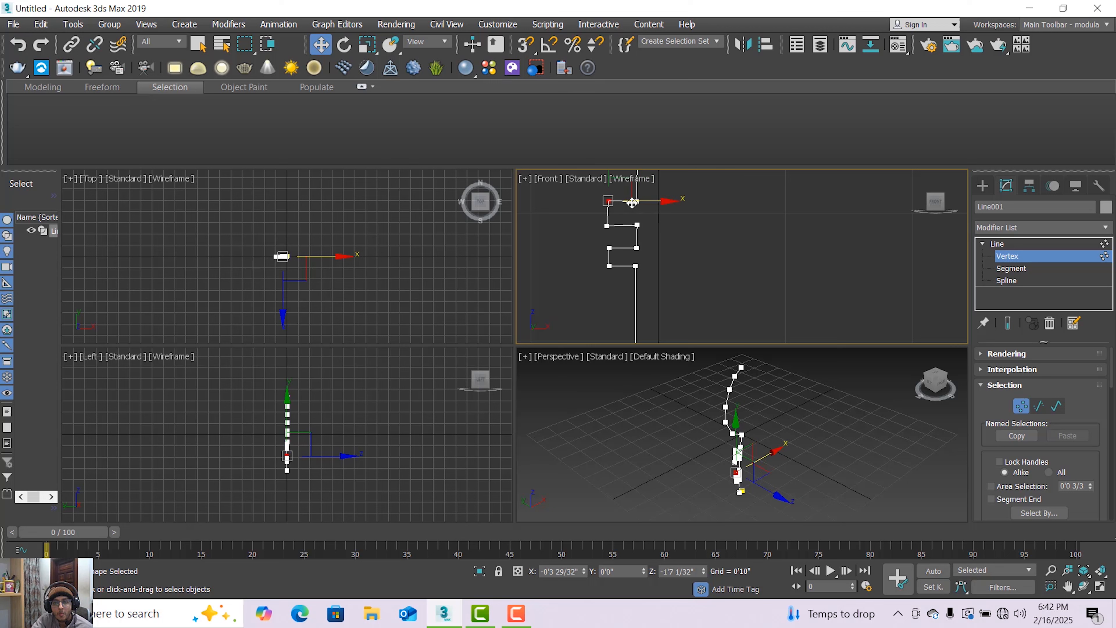
pyautogui.click(607, 225)
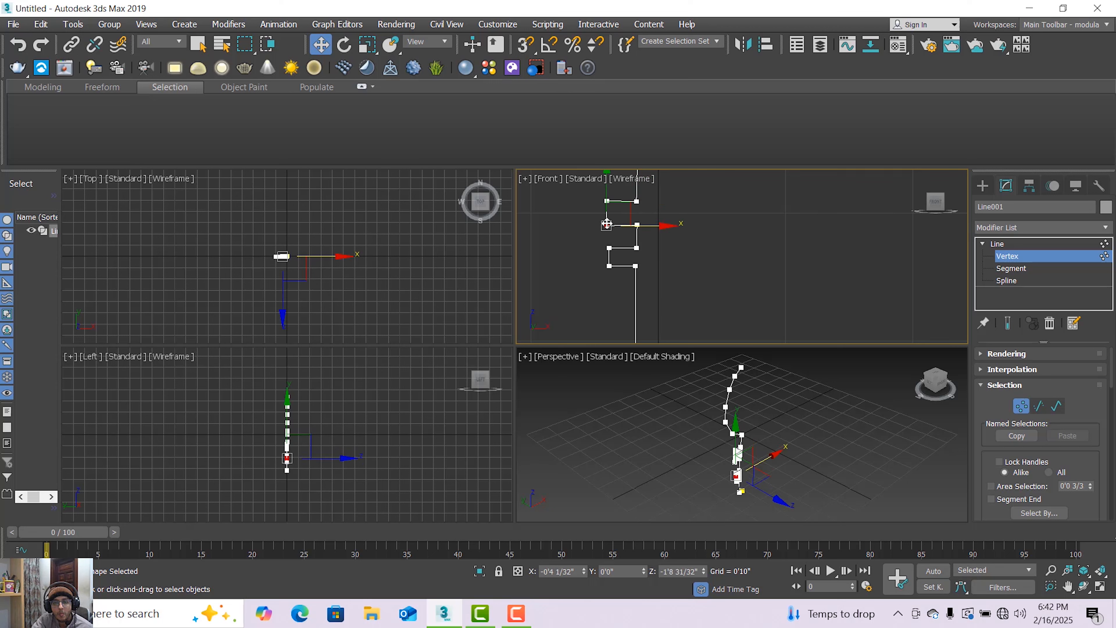
pyautogui.moveTo(607, 210); pyautogui.dragTo(606, 210)
pyautogui.click(639, 200)
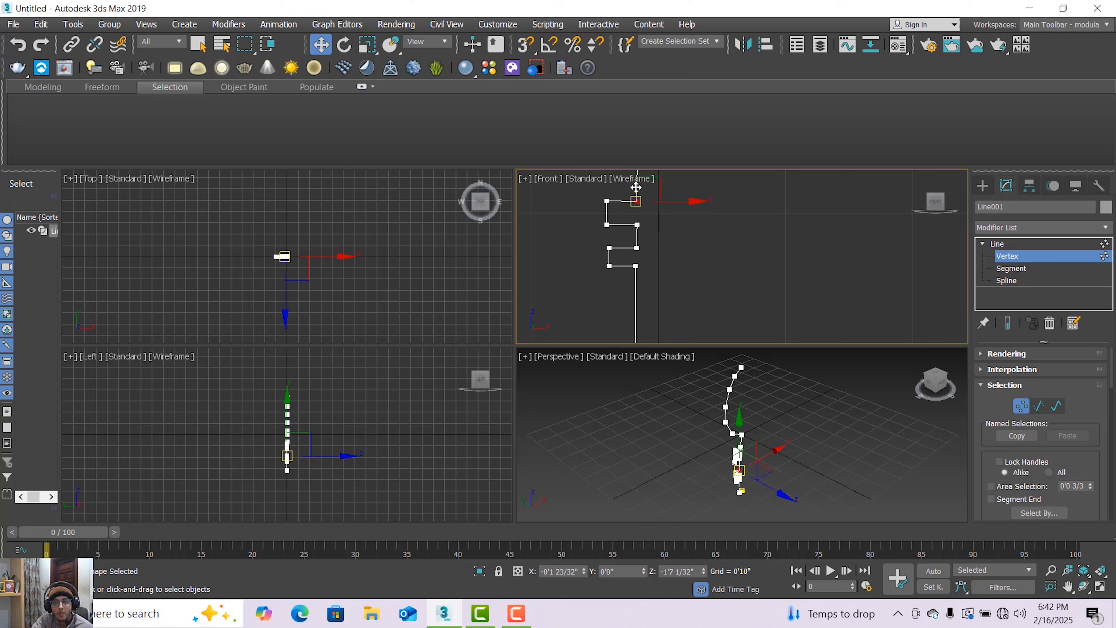
pyautogui.moveTo(637, 172); pyautogui.dragTo(638, 216, button='middle')
pyautogui.moveTo(638, 216); pyautogui.dragTo(644, 218)
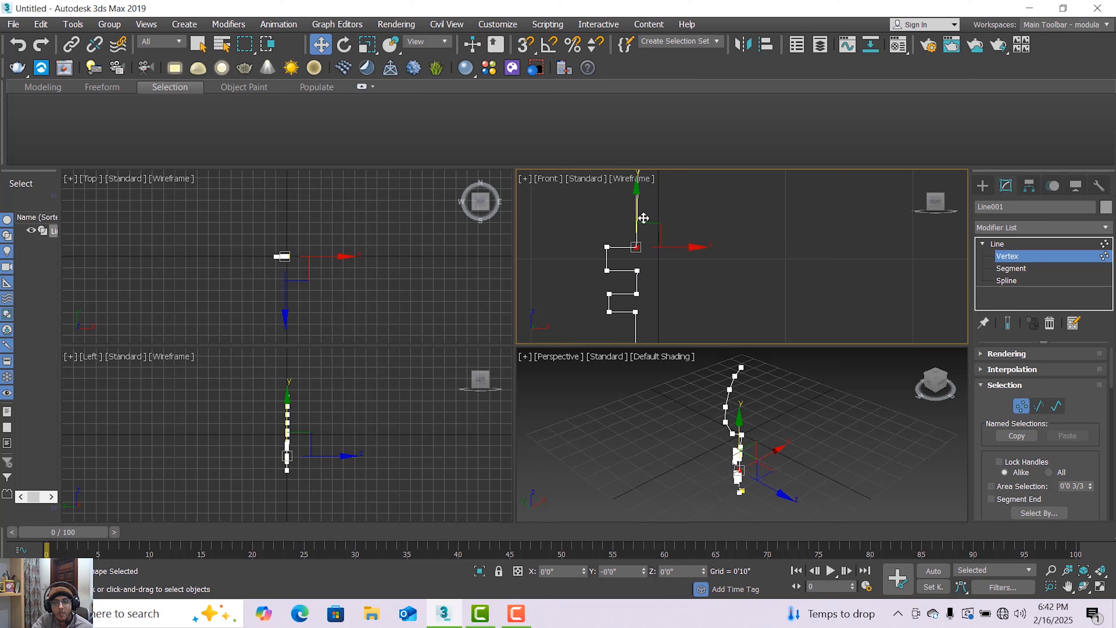
# Move the third ridge's lower outer vertex down to just above the second ridge and align it with the outer vertices below.
pyautogui.scroll(-4, 652, 222)
pyautogui.moveTo(648, 215); pyautogui.dragTo(627, 258, button='middle')
pyautogui.scroll(2, 629, 242)
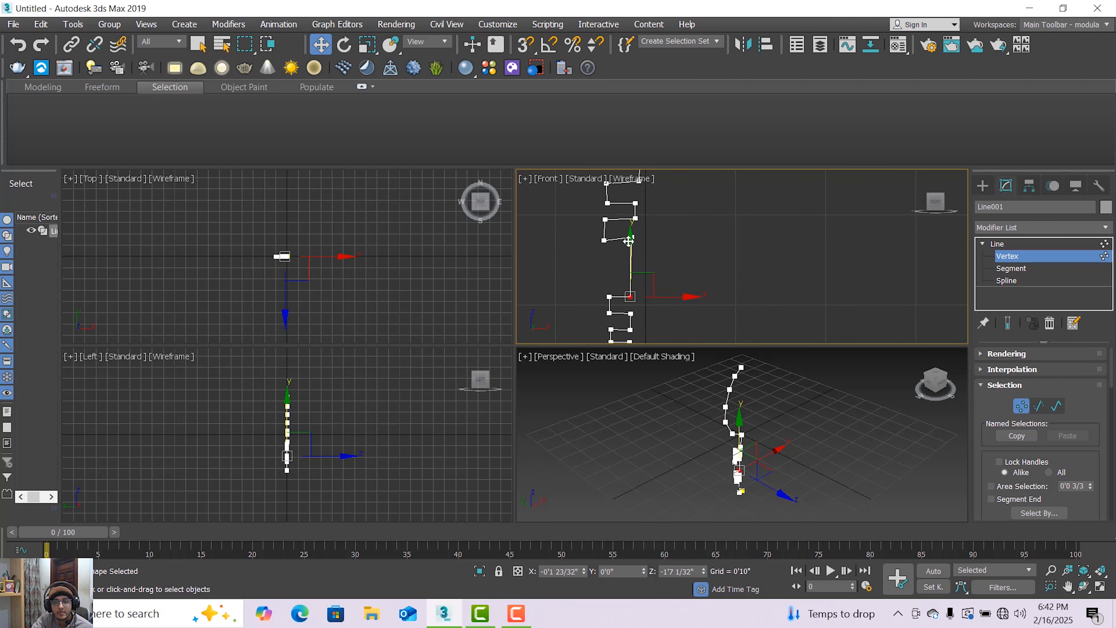
pyautogui.moveTo(615, 250)
pyautogui.mouseDown()
pyautogui.moveTo(637, 257)
pyautogui.moveTo(611, 251)
pyautogui.mouseUp()
pyautogui.click(610, 237)
pyautogui.click(606, 253)
pyautogui.moveTo(645, 285); pyautogui.dragTo(649, 284)
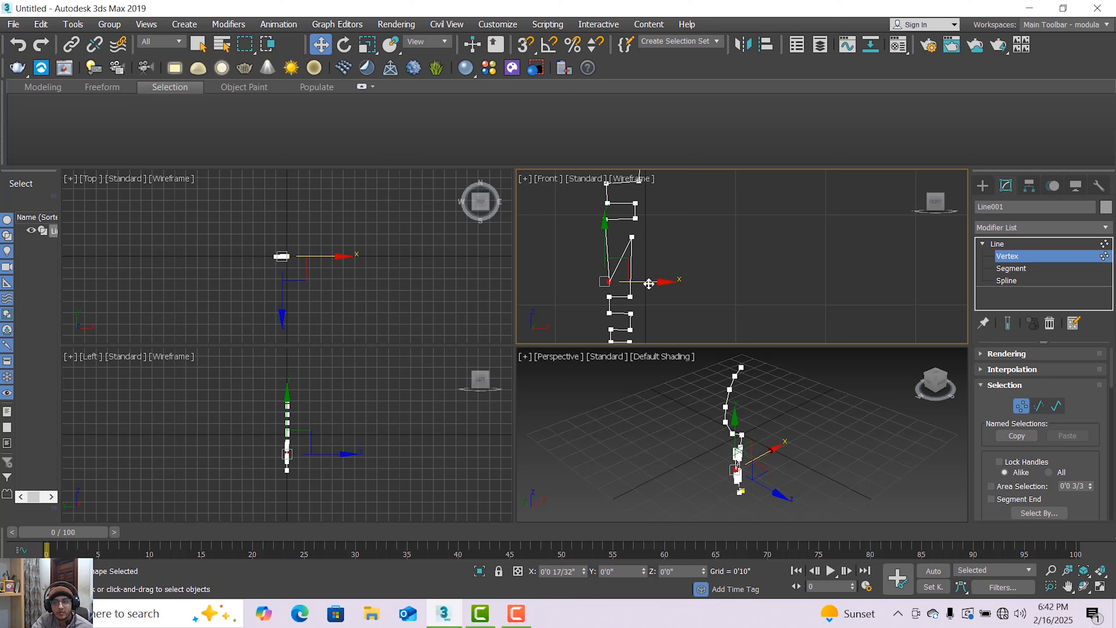
pyautogui.moveTo(648, 285); pyautogui.dragTo(651, 285)
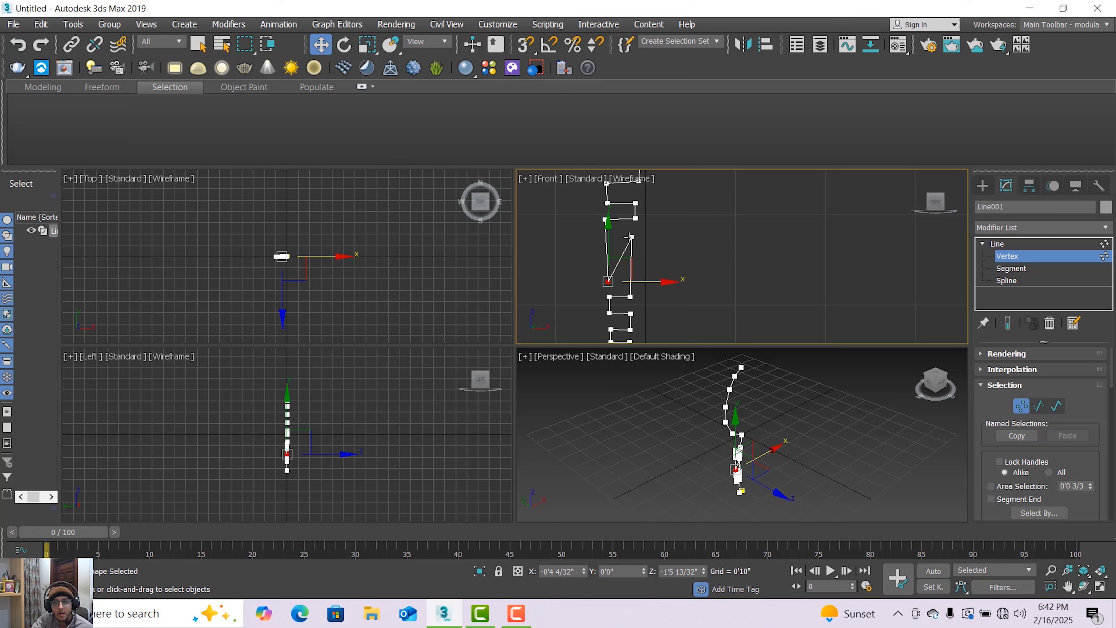
# Move the third ridge's lower inner vertex down level with its outer vertex and in line with the stem.
pyautogui.click(636, 218)
pyautogui.moveTo(643, 242); pyautogui.dragTo(663, 274)
pyautogui.moveTo(632, 239); pyautogui.dragTo(633, 243)
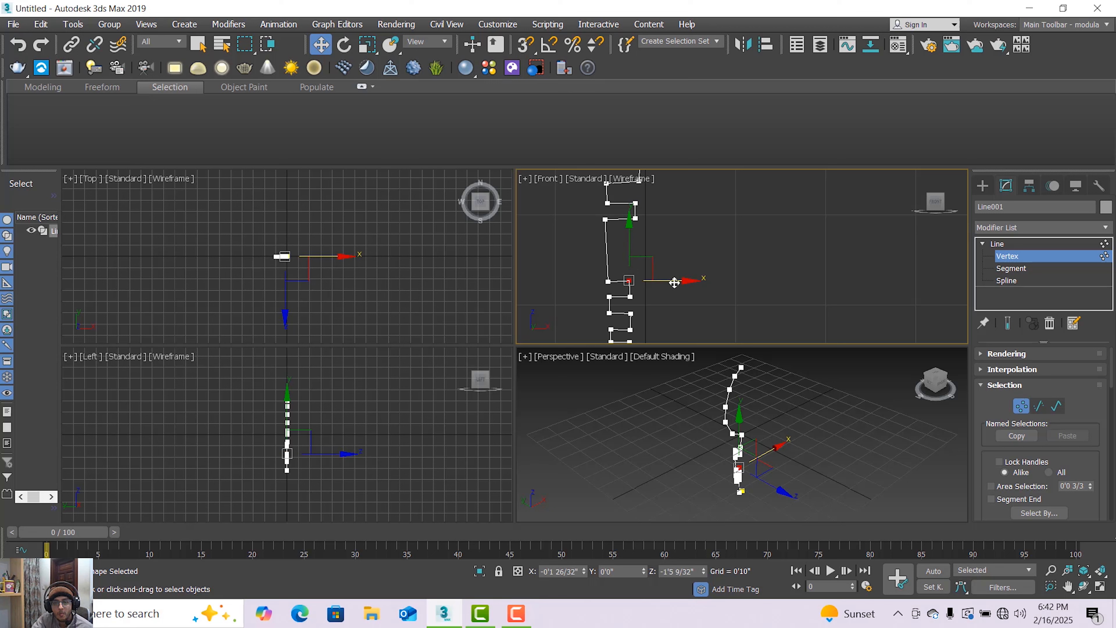
pyautogui.moveTo(675, 283); pyautogui.dragTo(676, 284)
# Move both vertices of the third ridge's upper edge down to narrow the ridge, and shift the inner one toward the stem line.
pyautogui.click(605, 220)
pyautogui.moveTo(635, 220); pyautogui.dragTo(649, 238)
pyautogui.moveTo(608, 190); pyautogui.dragTo(613, 238)
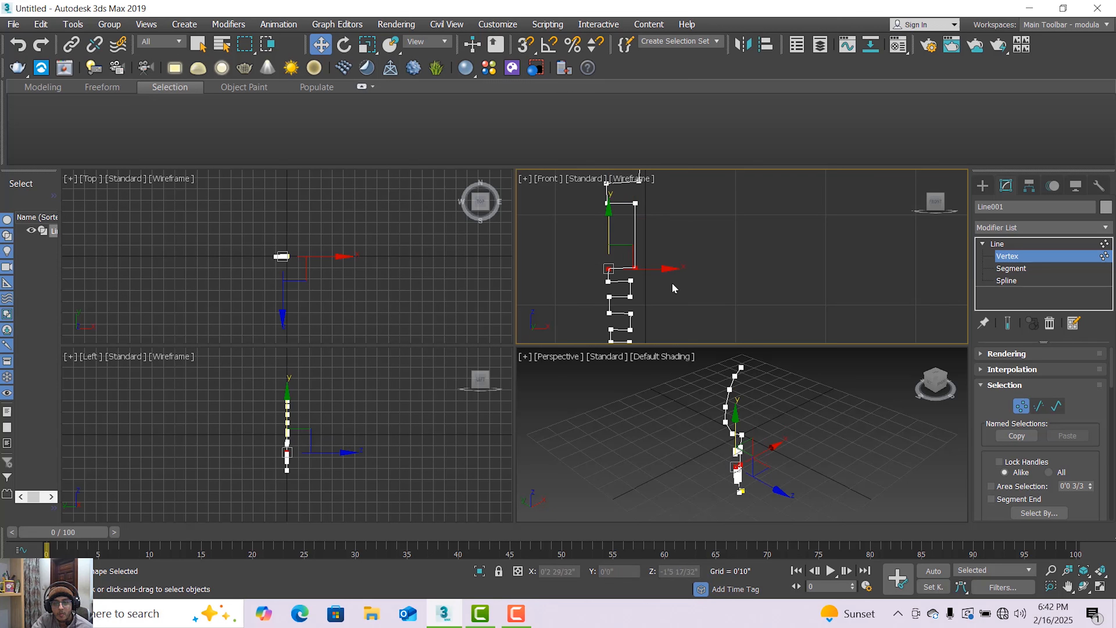
pyautogui.click(650, 268)
pyautogui.click(635, 267)
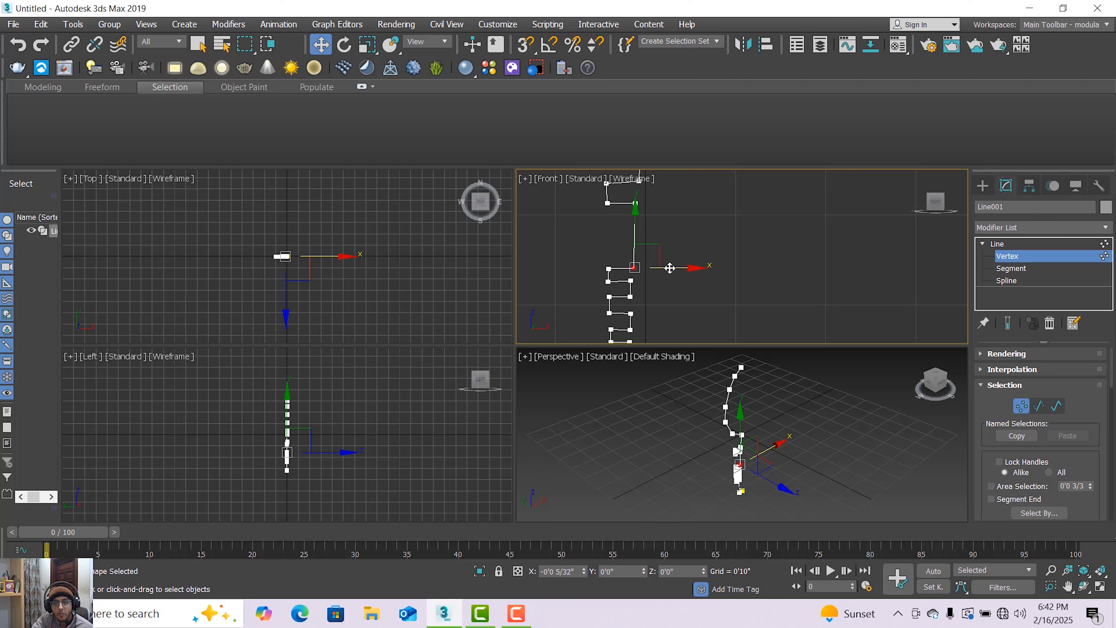
pyautogui.scroll(2, 645, 287)
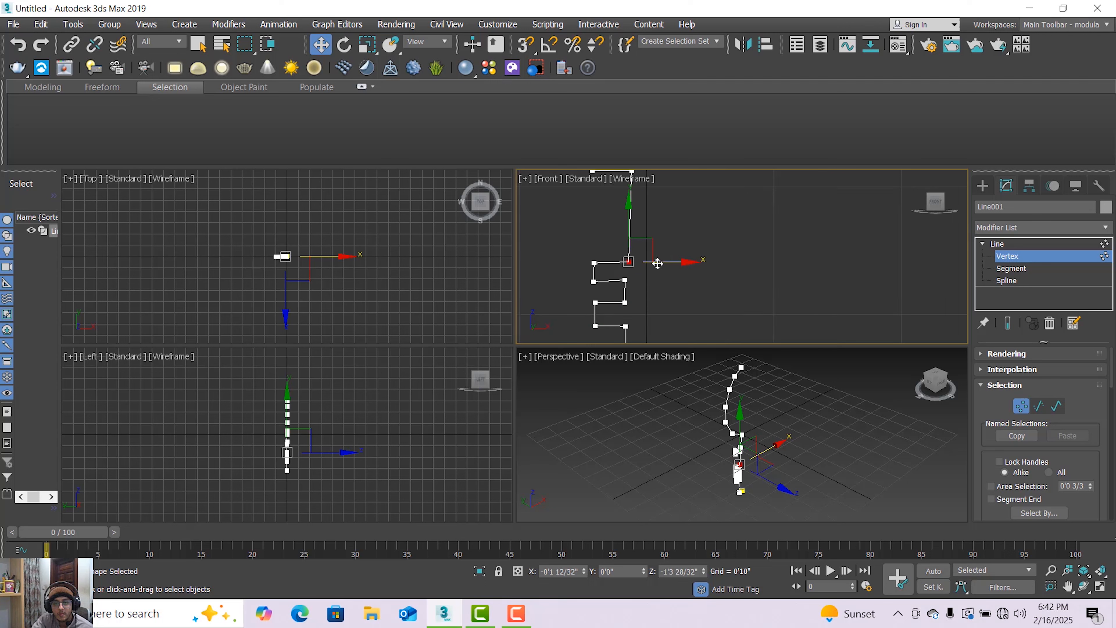
pyautogui.moveTo(657, 263); pyautogui.dragTo(648, 208)
# Move the topmost ridge's upper inner vertex down toward the ridges below and shift it in line with their inner vertices.
pyautogui.scroll(-2, 655, 260)
pyautogui.scroll(-2, 651, 264)
pyautogui.click(646, 207)
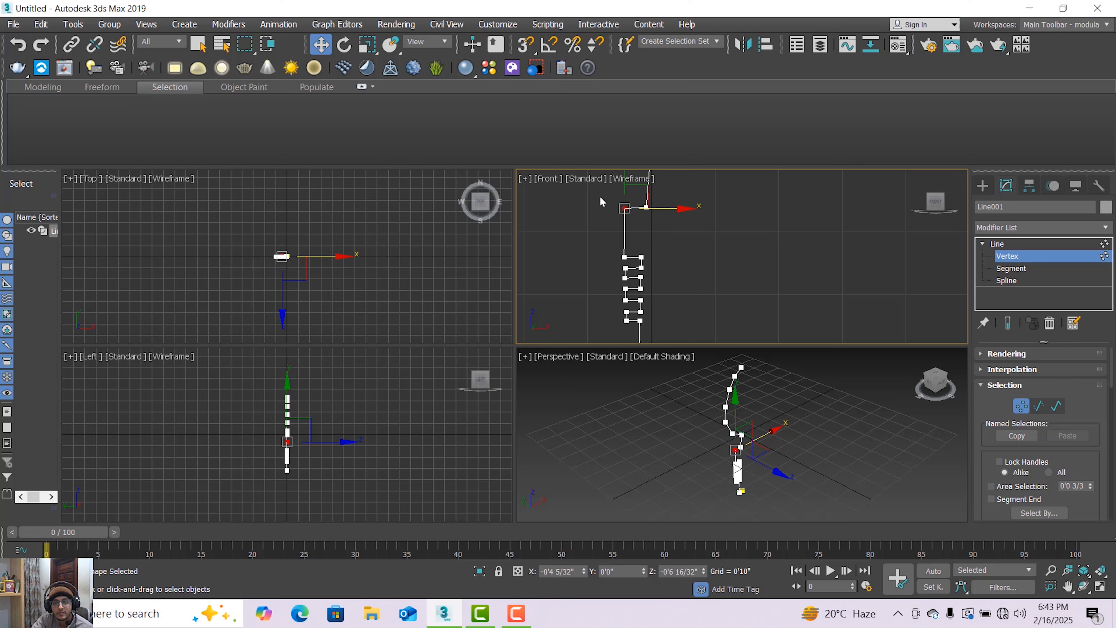
pyautogui.click(646, 207)
pyautogui.moveTo(676, 222); pyautogui.dragTo(679, 270, button='middle')
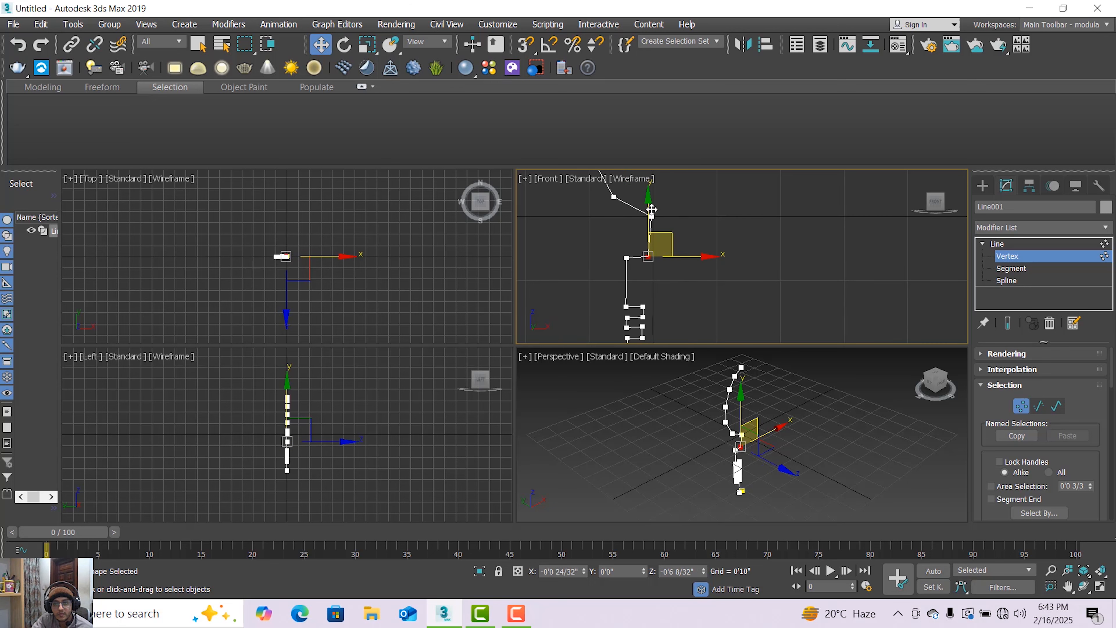
pyautogui.moveTo(651, 209); pyautogui.dragTo(611, 244)
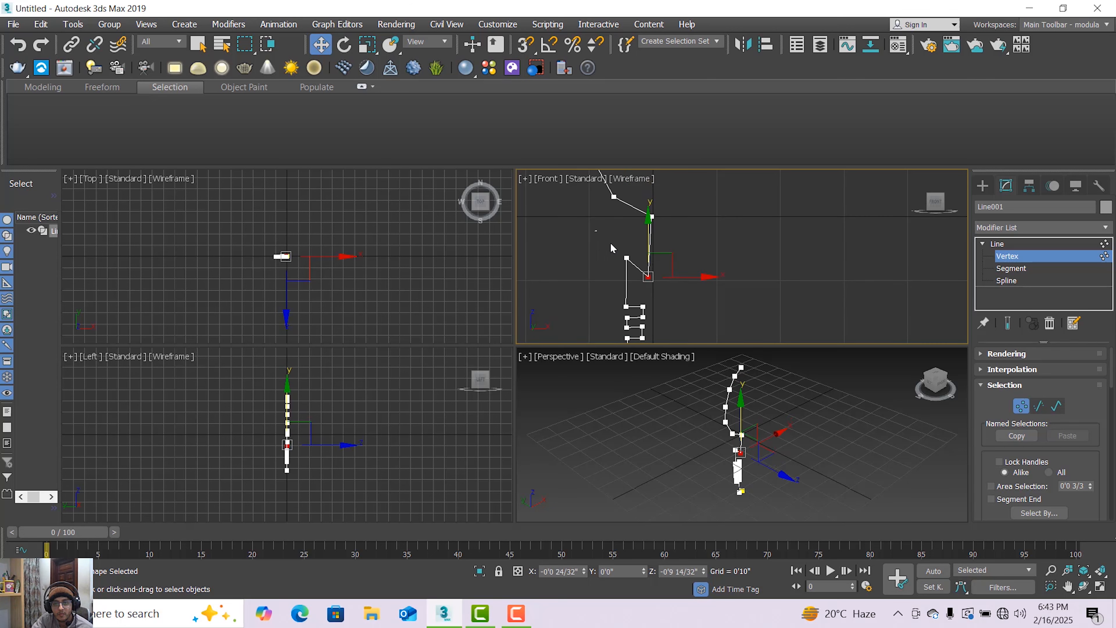
pyautogui.moveTo(662, 284); pyautogui.dragTo(663, 283)
# Move the topmost ridge's upper outer vertex down to just above its lower outer vertex.
pyautogui.moveTo(634, 231); pyautogui.dragTo(640, 276)
pyautogui.click(650, 303)
pyautogui.scroll(3, 657, 286)
pyautogui.click(590, 272)
pyautogui.moveTo(590, 238); pyautogui.dragTo(592, 259)
pyautogui.scroll(-2, 629, 304)
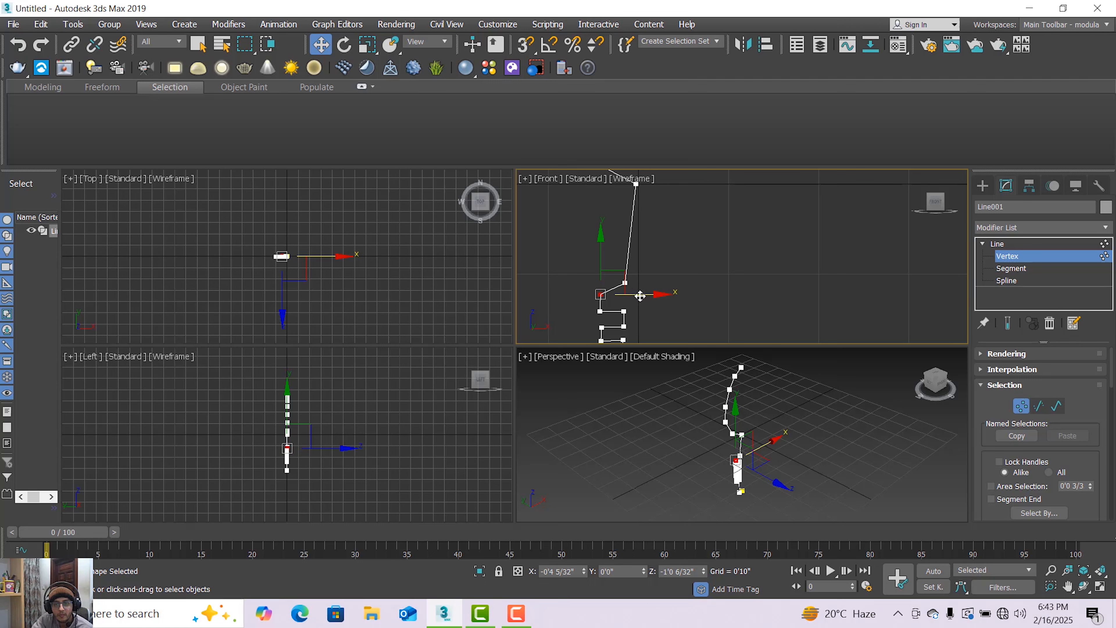
# Level the topmost ridge's upper edge by moving its inner vertex down to the outer vertex's height.
pyautogui.click(624, 282)
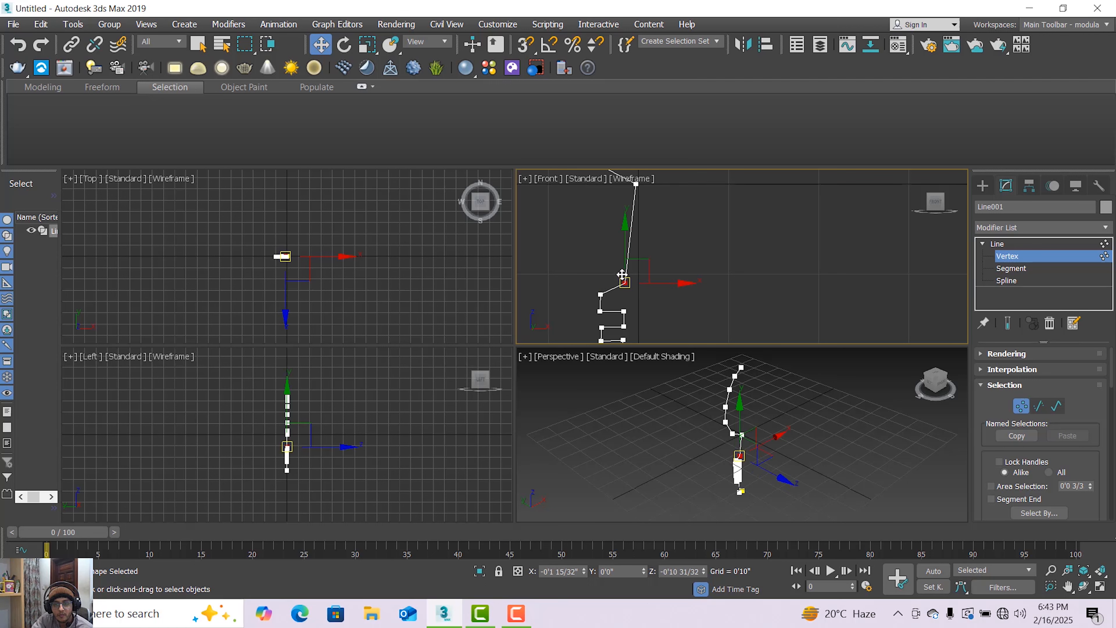
pyautogui.moveTo(624, 249); pyautogui.dragTo(624, 261)
pyautogui.scroll(-2, 628, 261)
pyautogui.moveTo(627, 235); pyautogui.dragTo(629, 263, button='middle')
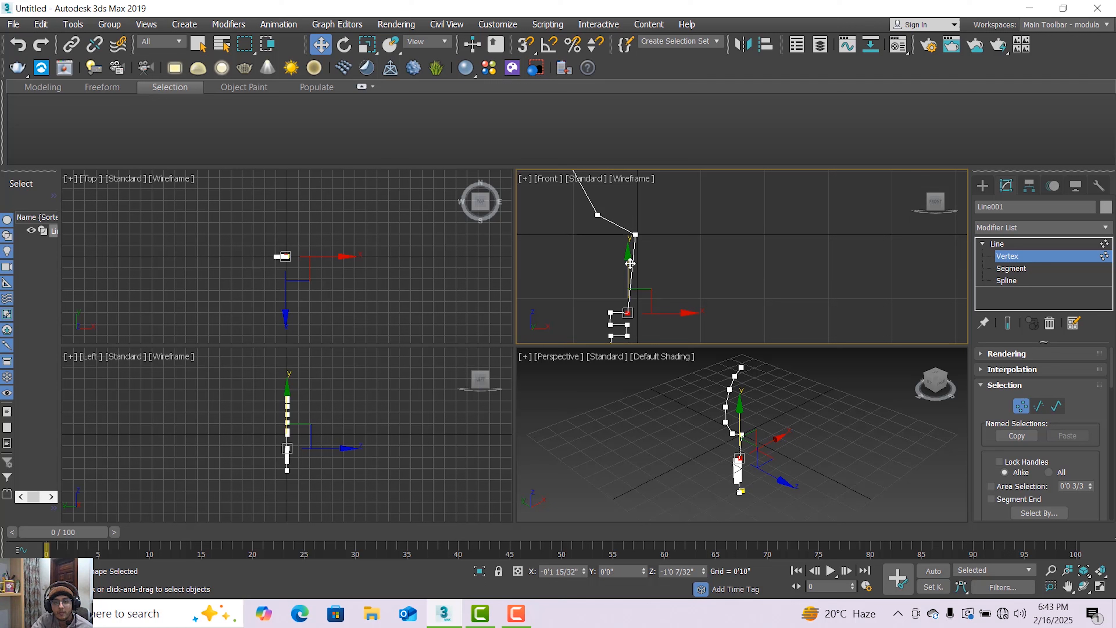
# Shift the bottom vertex of the bulging top sideways so it lines up vertically with the ridges' inner vertices.
pyautogui.click(635, 234)
pyautogui.moveTo(662, 235); pyautogui.dragTo(659, 241)
pyautogui.scroll(-4, 660, 243)
pyautogui.moveTo(660, 244); pyautogui.dragTo(661, 275, button='middle')
pyautogui.scroll(-2, 659, 272)
pyautogui.scroll(4, 650, 246)
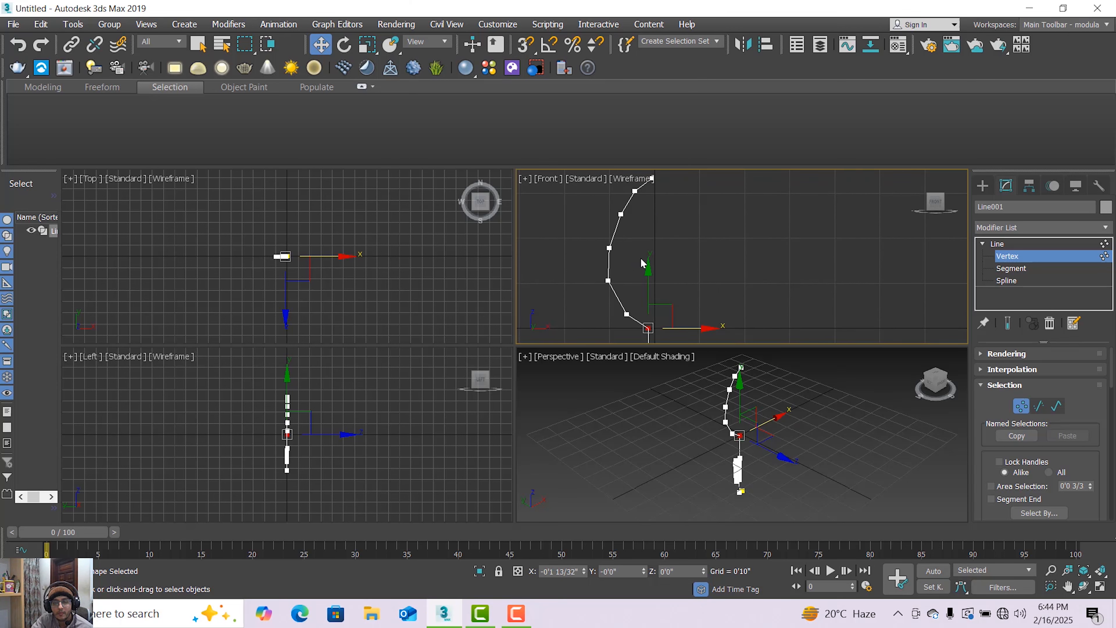
# Select all vertices of the bulging top and move them down together, closer to the ridges.
pyautogui.scroll(-4, 633, 257)
pyautogui.moveTo(668, 276); pyautogui.dragTo(670, 285)
pyautogui.scroll(4, 634, 250)
pyautogui.moveTo(627, 235); pyautogui.dragTo(628, 256)
pyautogui.click(639, 210)
pyautogui.moveTo(638, 252); pyautogui.dragTo(672, 264, button='middle')
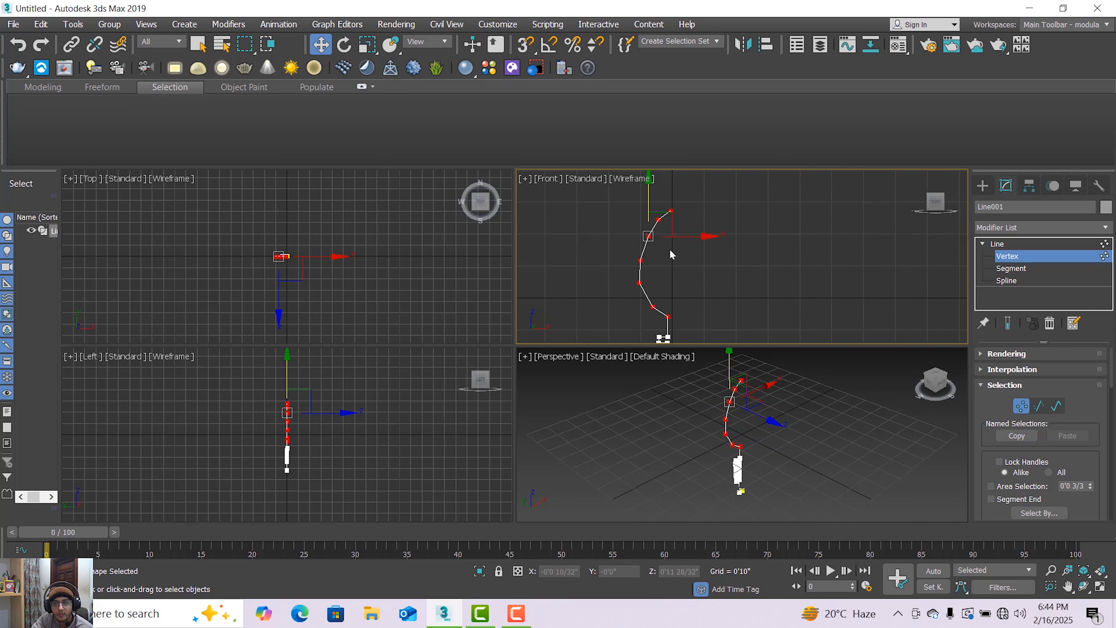
# Move the profile's topmost end vertex slightly up and outward, away from the centre axis.
pyautogui.click(669, 212)
pyautogui.moveTo(696, 207); pyautogui.dragTo(666, 172)
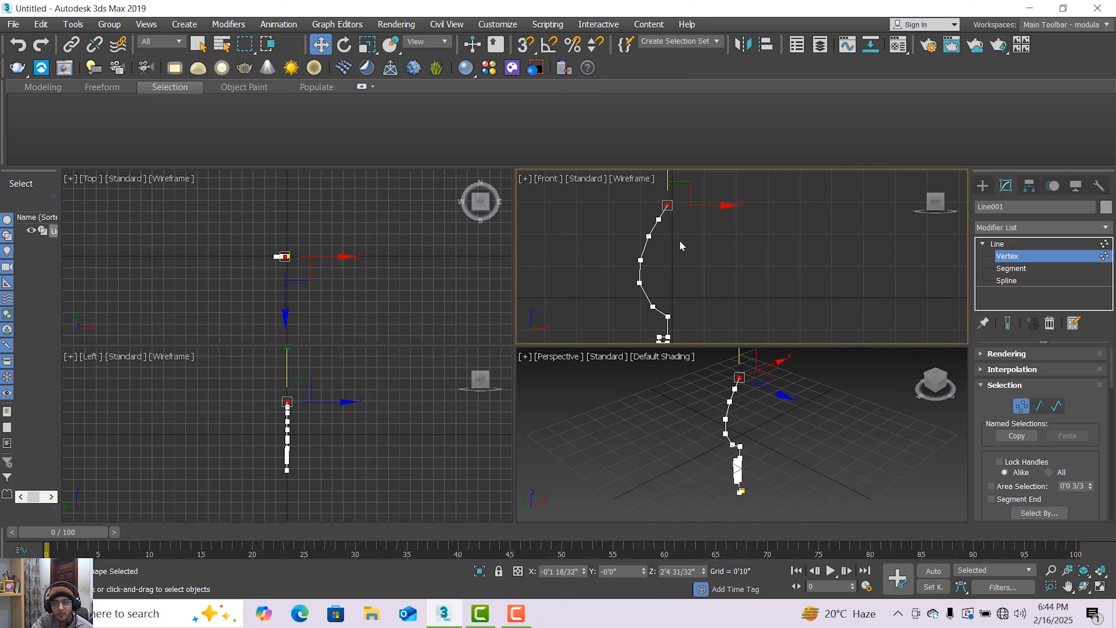
pyautogui.scroll(-2, 619, 237)
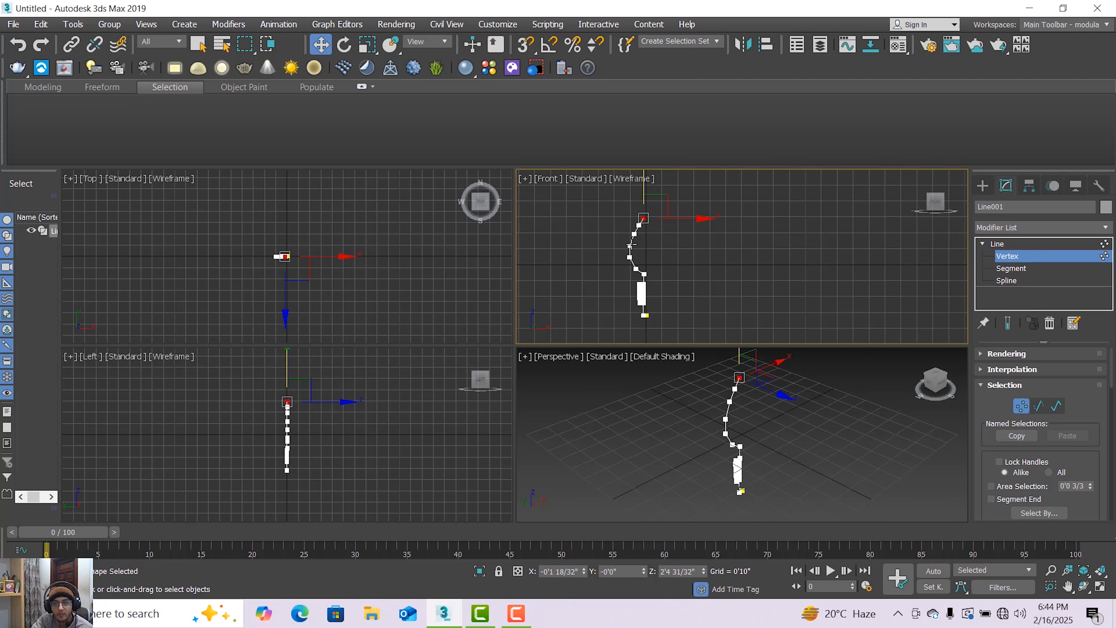
pyautogui.scroll(2, 653, 284)
pyautogui.scroll(1, 637, 272)
pyautogui.scroll(-2, 636, 271)
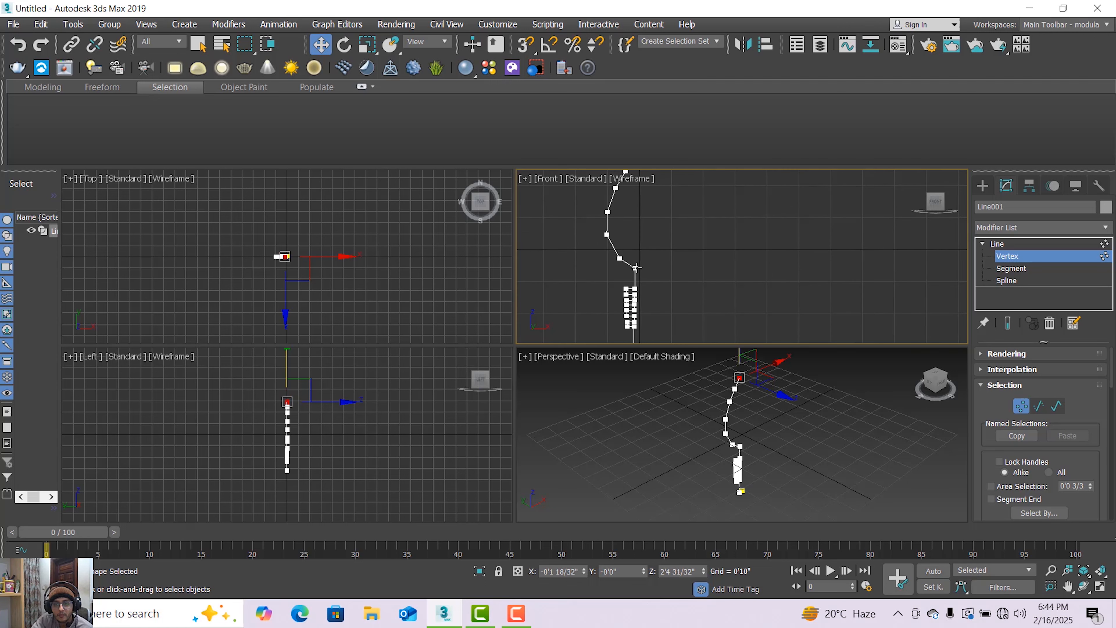
pyautogui.scroll(-1, 655, 255)
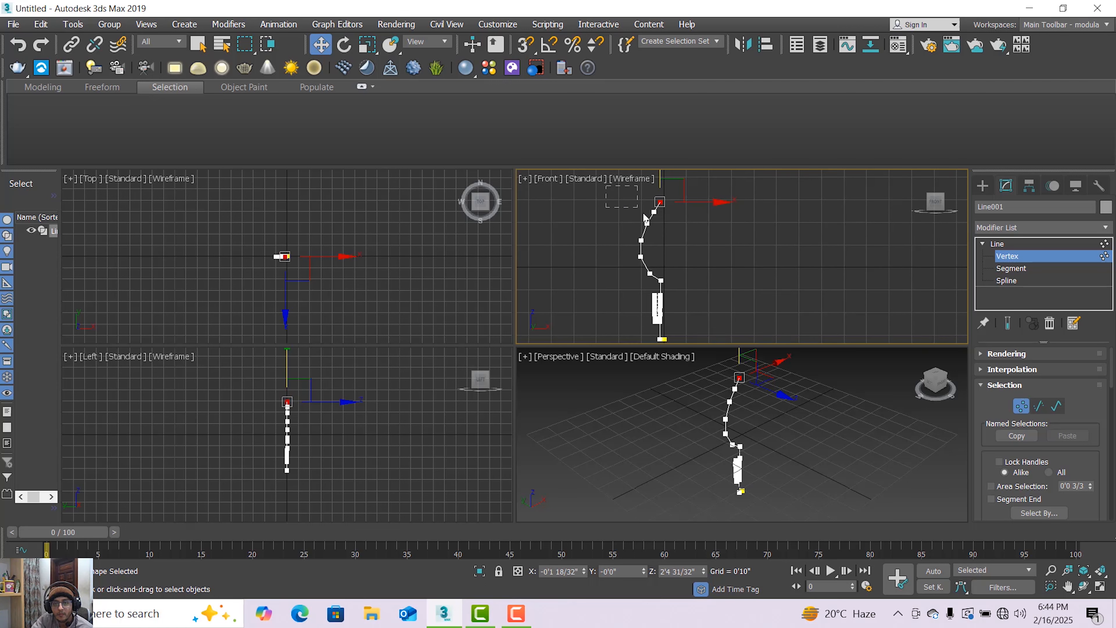
# Select every vertex of the bulging top in the Front viewport and activate Fillet for them.
pyautogui.moveTo(687, 272); pyautogui.dragTo(682, 286)
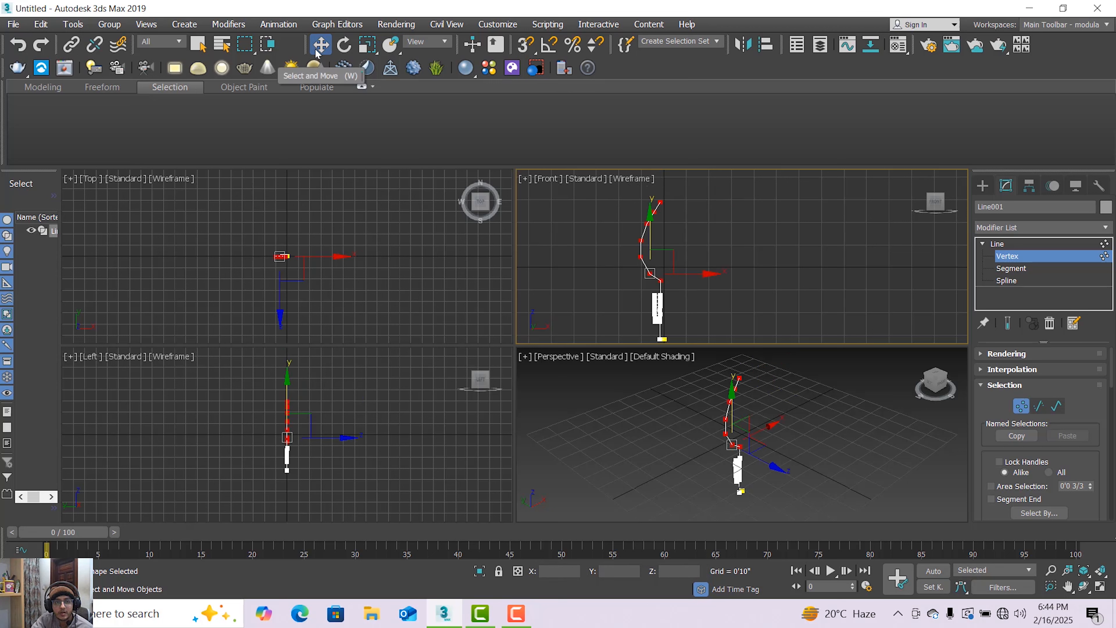
pyautogui.click(590, 216)
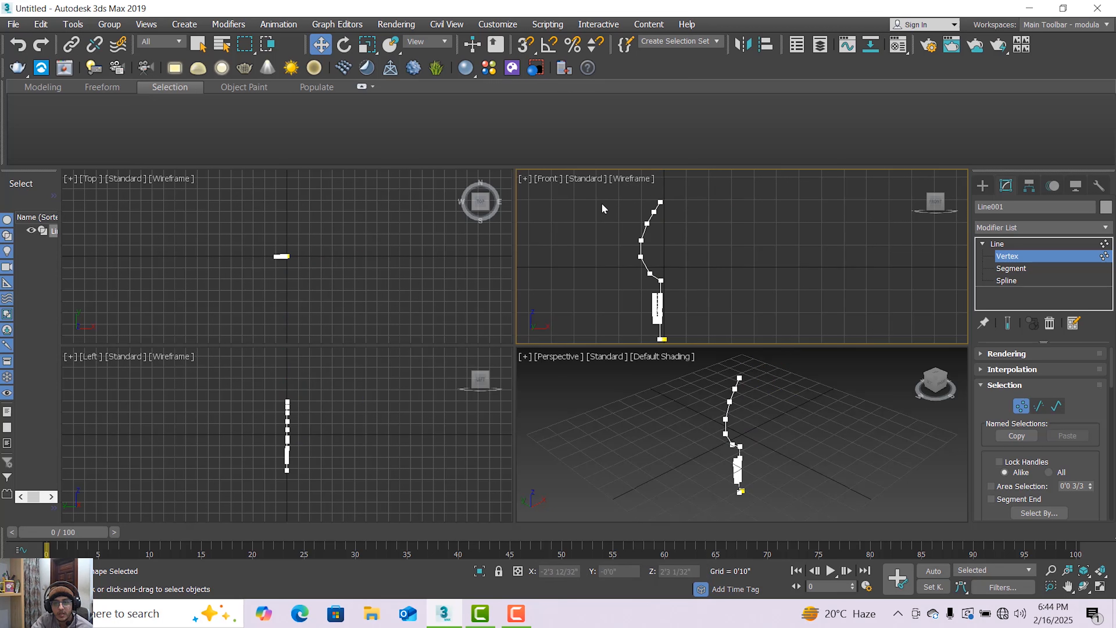
pyautogui.moveTo(620, 211); pyautogui.dragTo(691, 288)
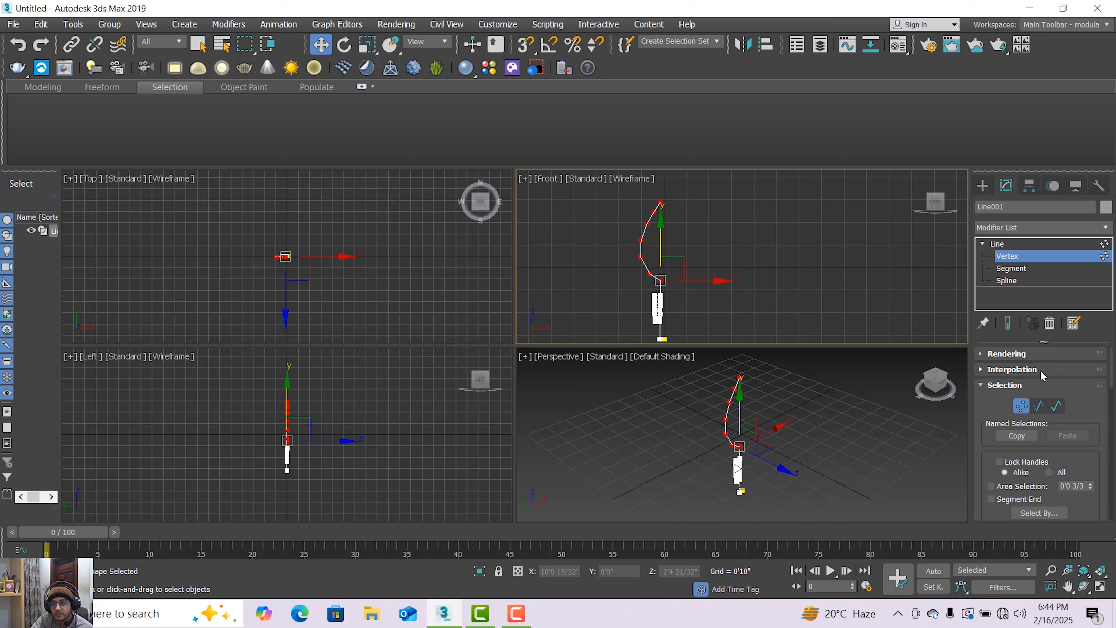
pyautogui.click(1034, 356)
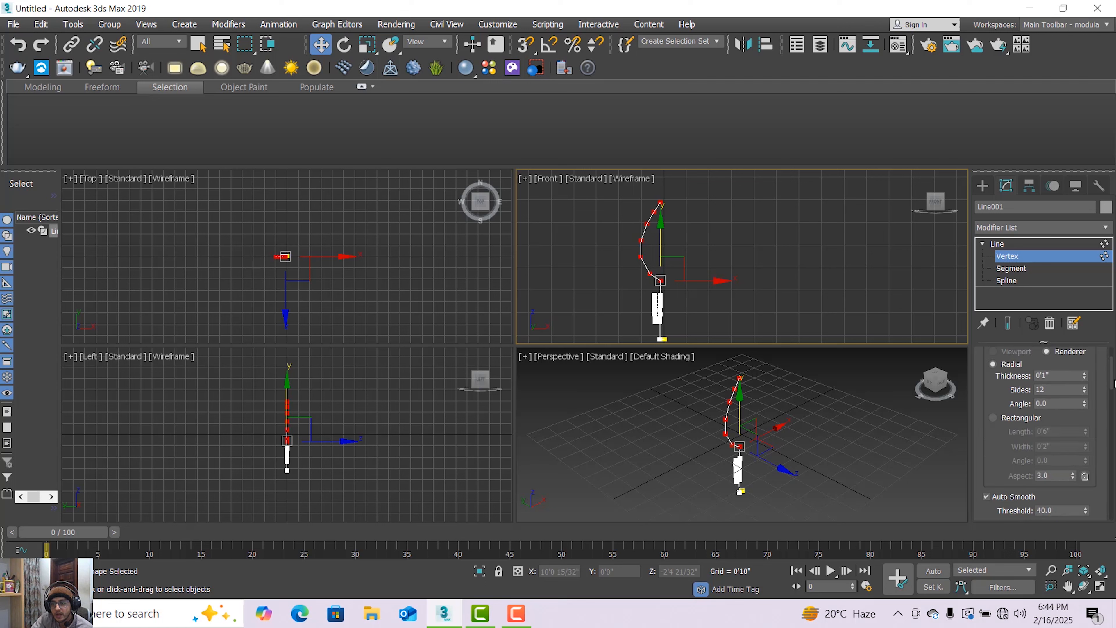
pyautogui.moveTo(1114, 383); pyautogui.dragTo(1114, 446)
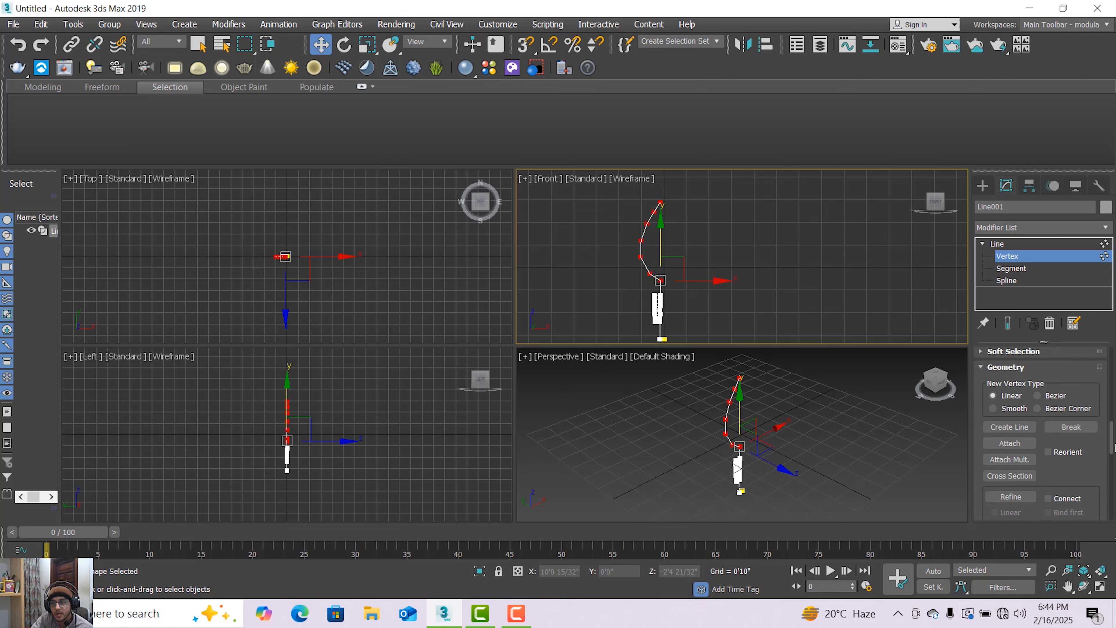
pyautogui.scroll(1, 1005, 386)
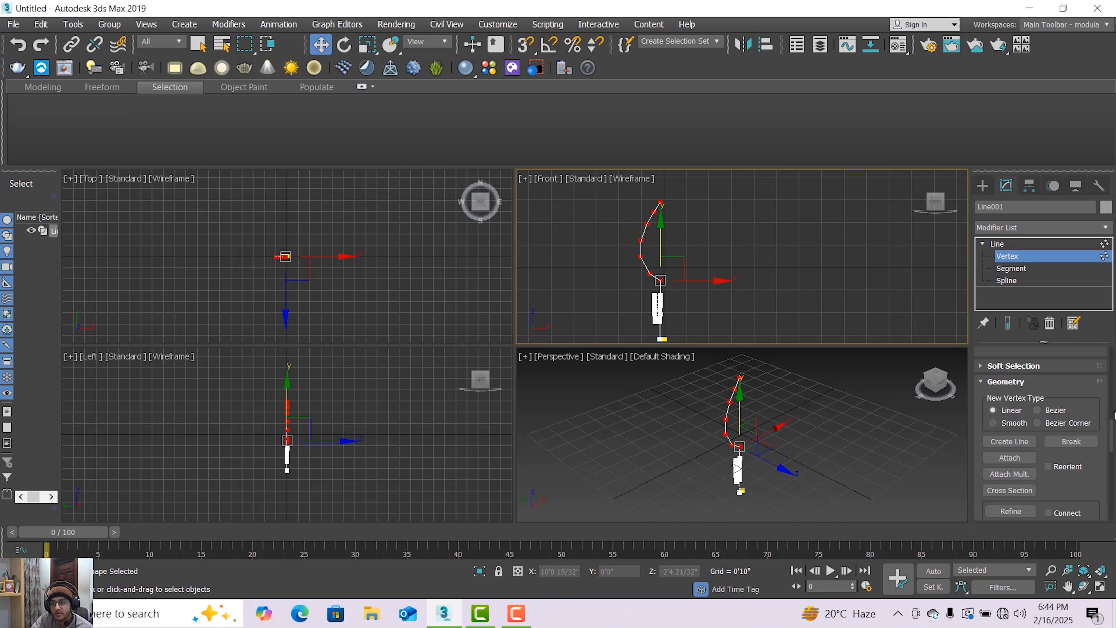
pyautogui.moveTo(1114, 431); pyautogui.dragTo(1115, 467)
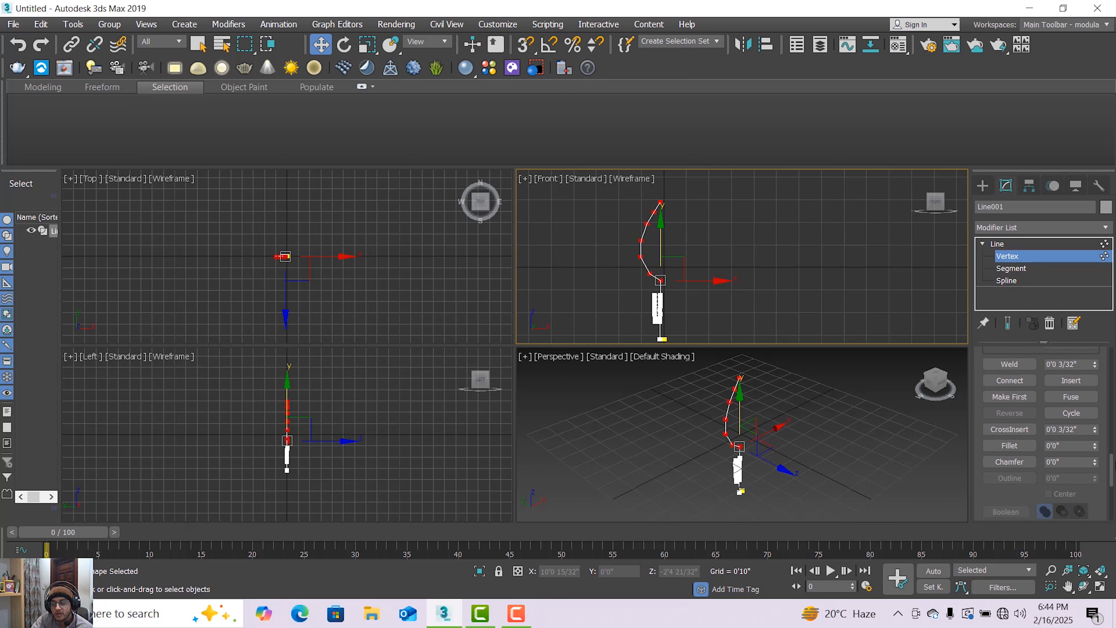
pyautogui.click(1032, 446)
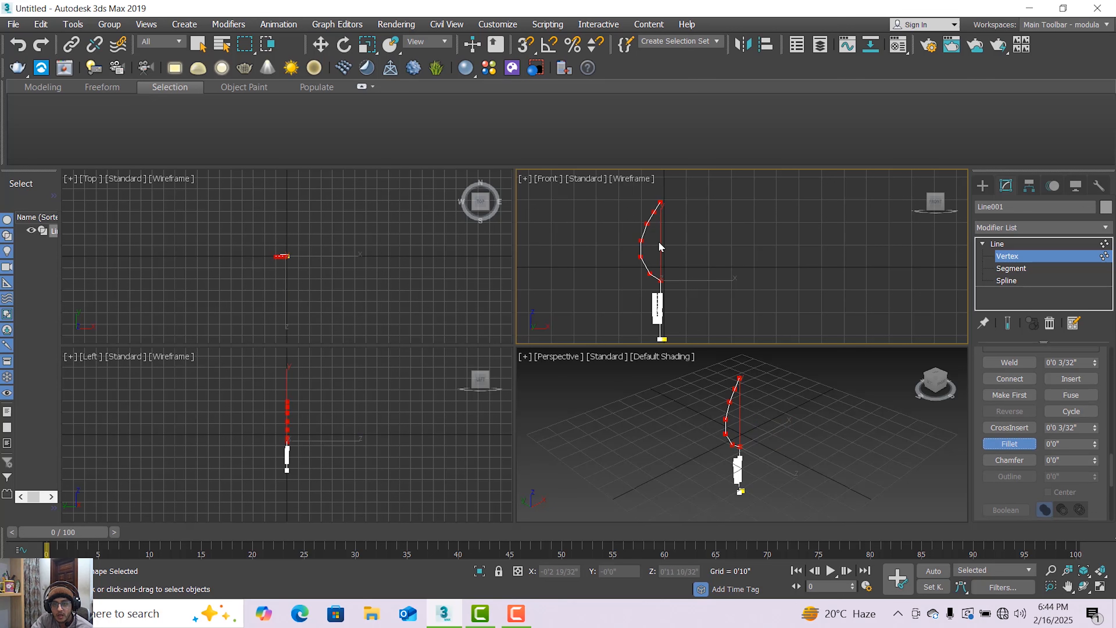
# Reselect the bulging top's vertices without its bottom one and fillet their corners into a smooth curve.
pyautogui.scroll(2, 658, 241)
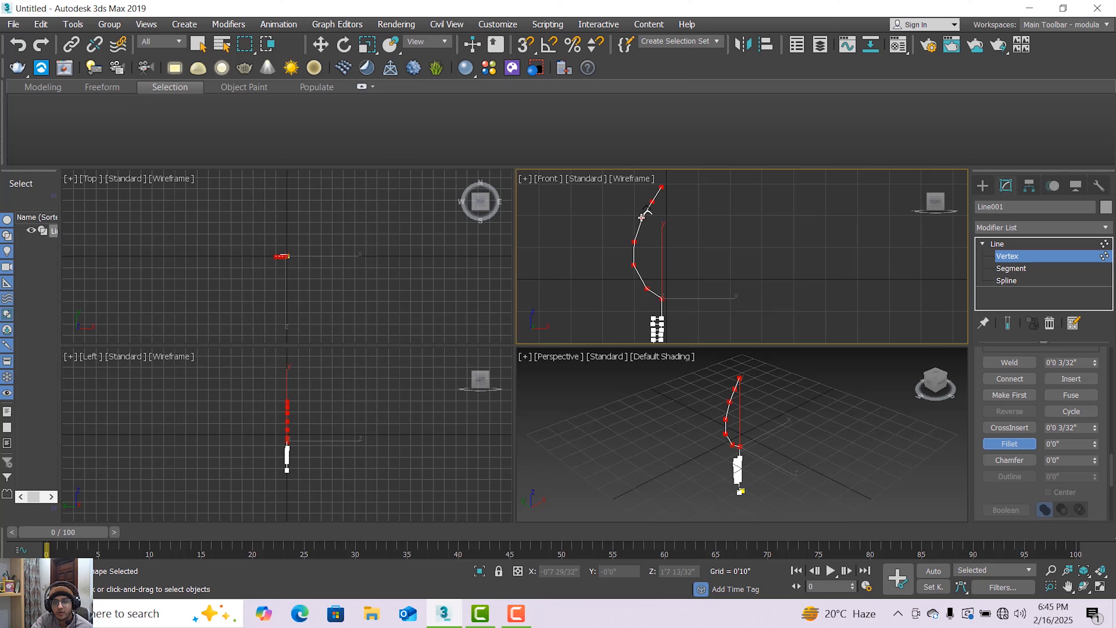
pyautogui.moveTo(642, 216); pyautogui.dragTo(653, 206)
pyautogui.hotkey('ctrl', 'z')
pyautogui.moveTo(626, 245); pyautogui.dragTo(643, 284, button='middle')
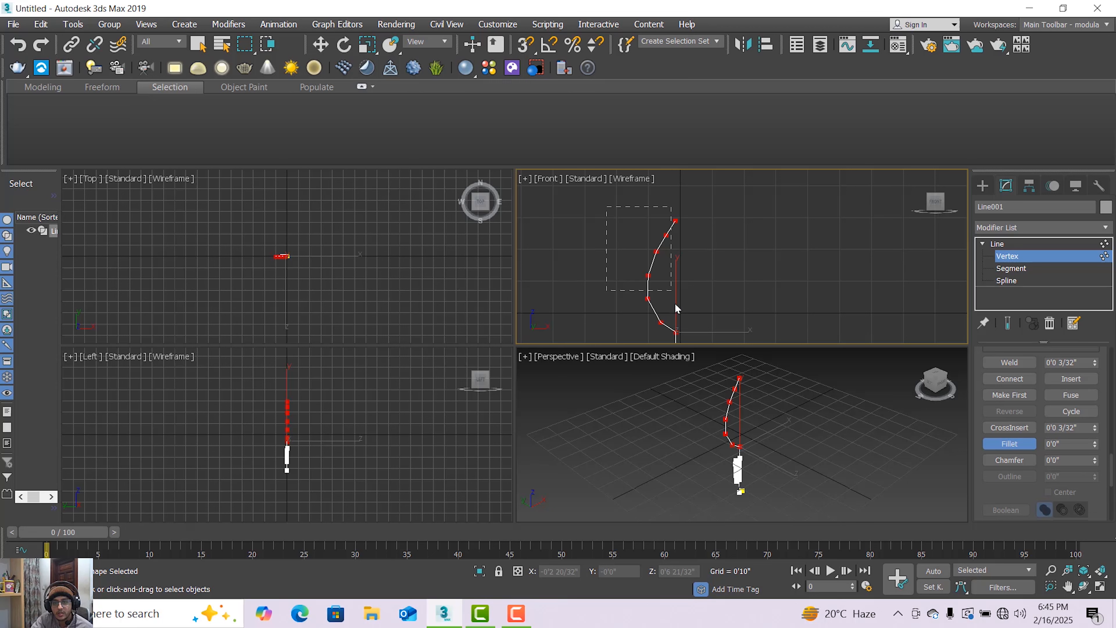
pyautogui.moveTo(675, 304); pyautogui.dragTo(686, 330)
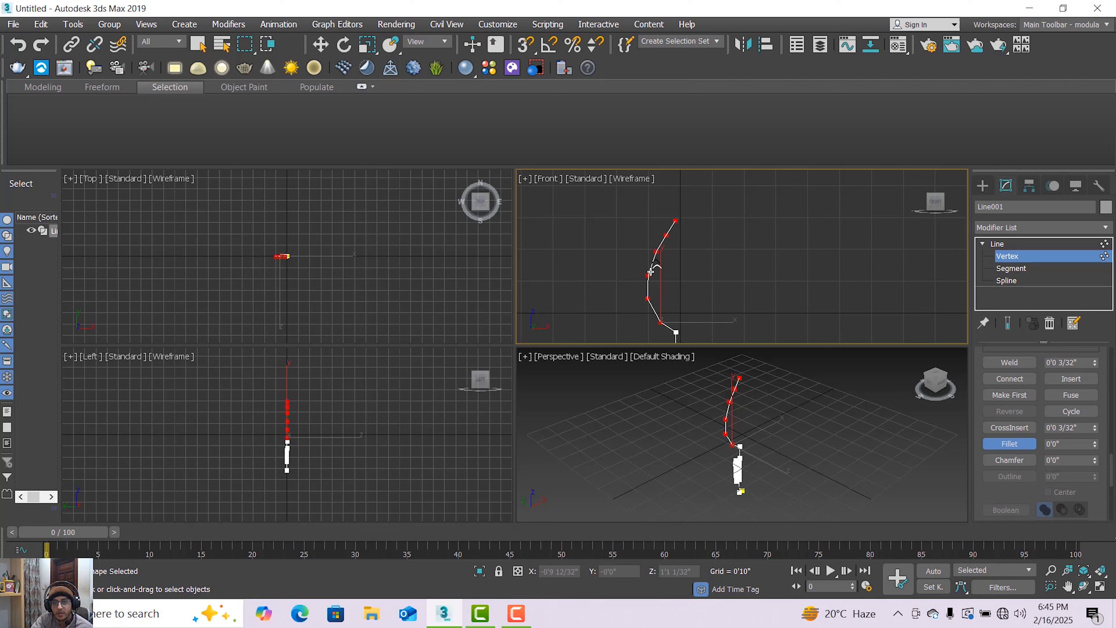
pyautogui.hotkey('ctrl', 'a')
pyautogui.moveTo(656, 264); pyautogui.dragTo(660, 255)
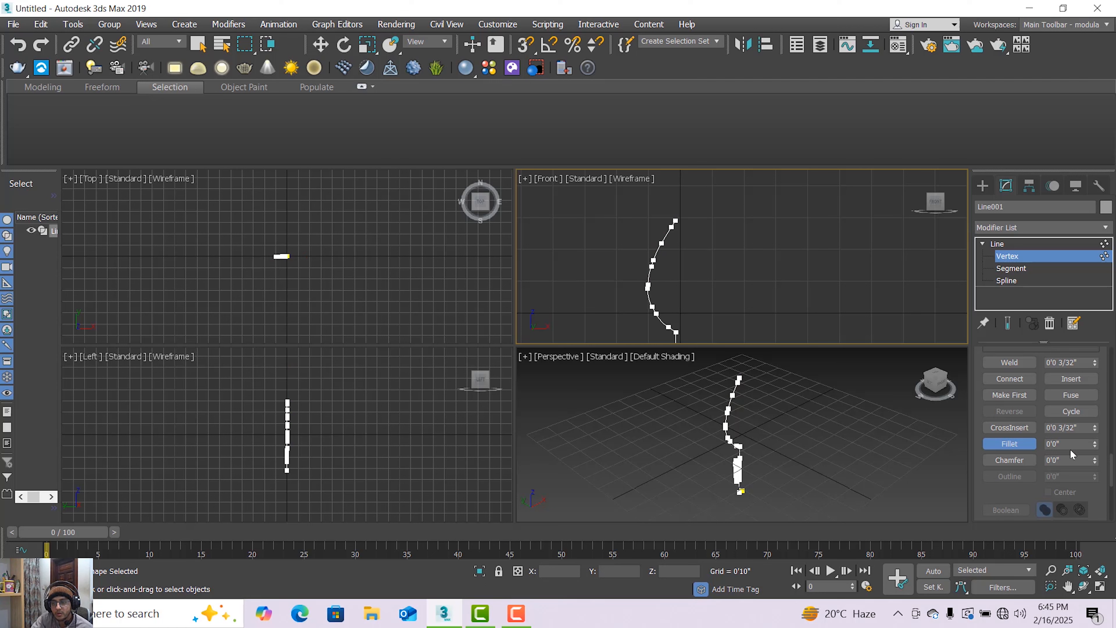
# Move the uppermost vertices of the filleted bulge together slightly upward, undoing any stray sideways shift.
pyautogui.scroll(-3, 723, 313)
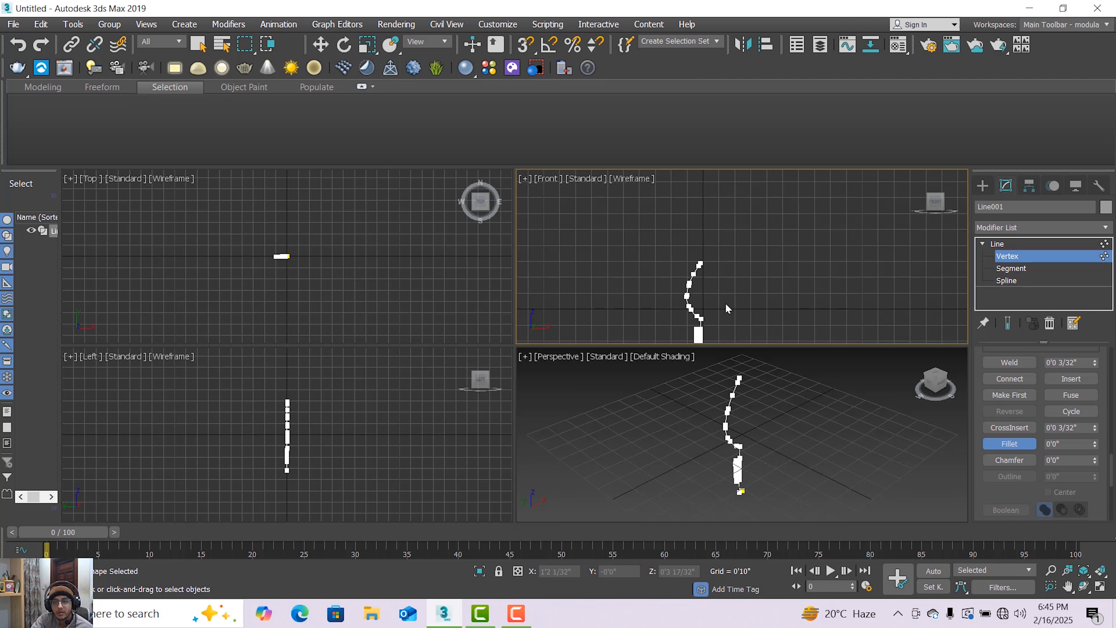
pyautogui.scroll(3, 683, 283)
pyautogui.moveTo(640, 195); pyautogui.dragTo(703, 337)
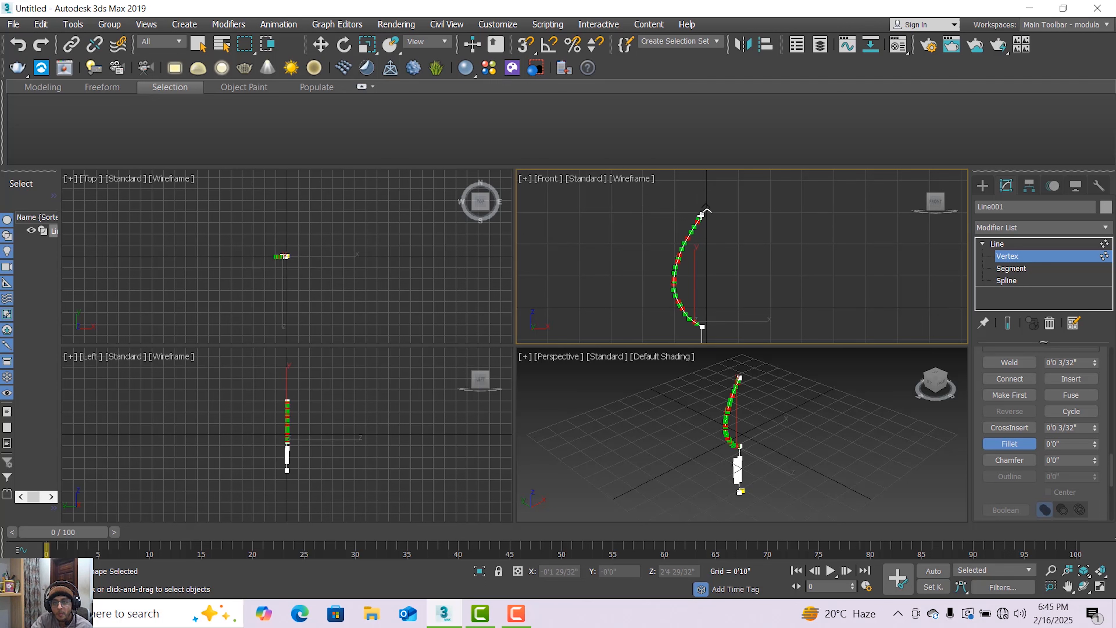
pyautogui.click(320, 45)
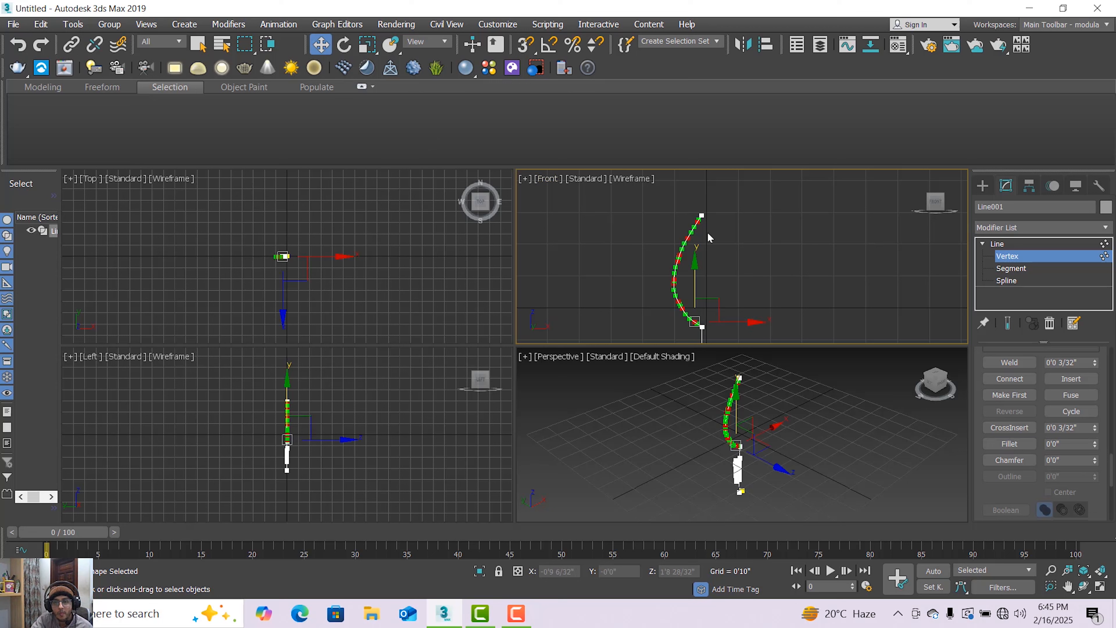
pyautogui.moveTo(688, 194); pyautogui.dragTo(706, 240)
pyautogui.click(737, 280)
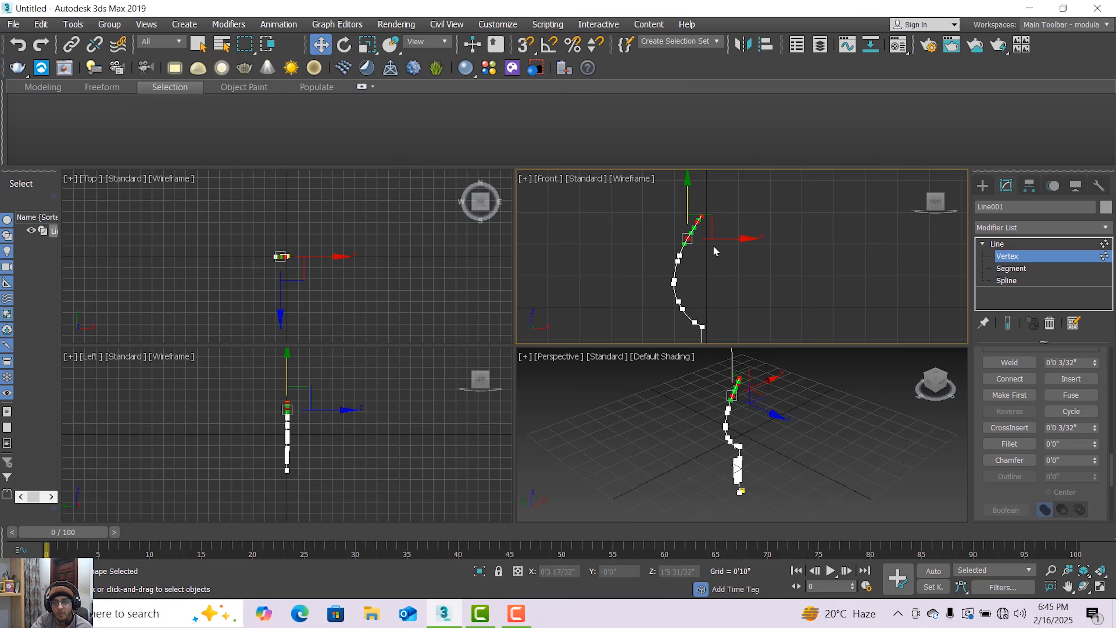
pyautogui.moveTo(689, 196); pyautogui.dragTo(688, 188)
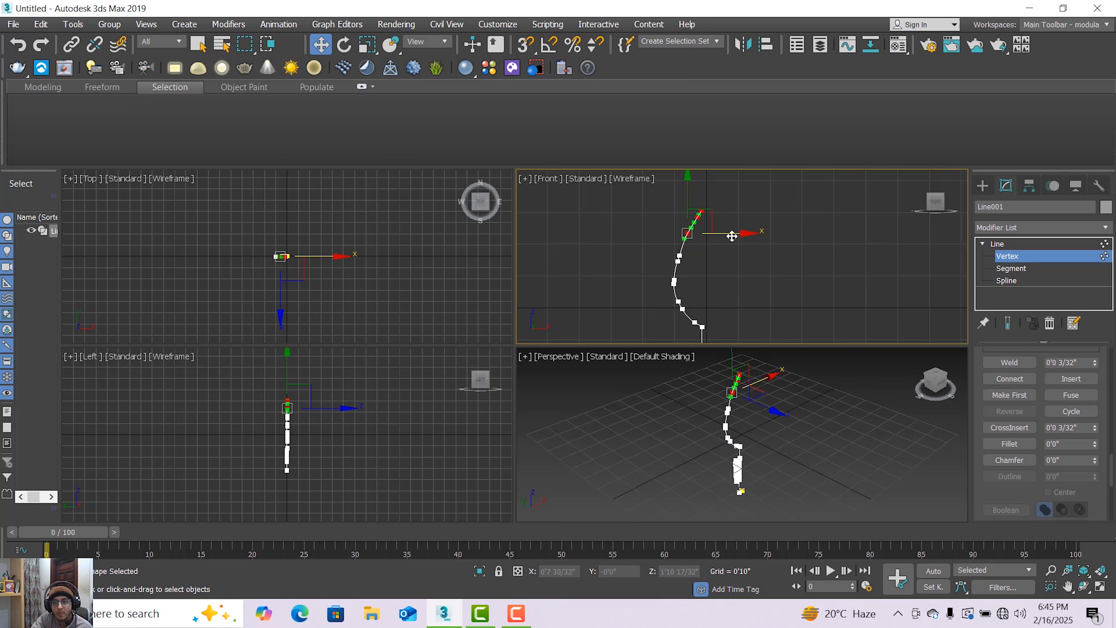
pyautogui.moveTo(730, 234); pyautogui.dragTo(731, 235)
pyautogui.hotkey('ctrl', 'z')
pyautogui.scroll(-3, 752, 249)
pyautogui.click(771, 285)
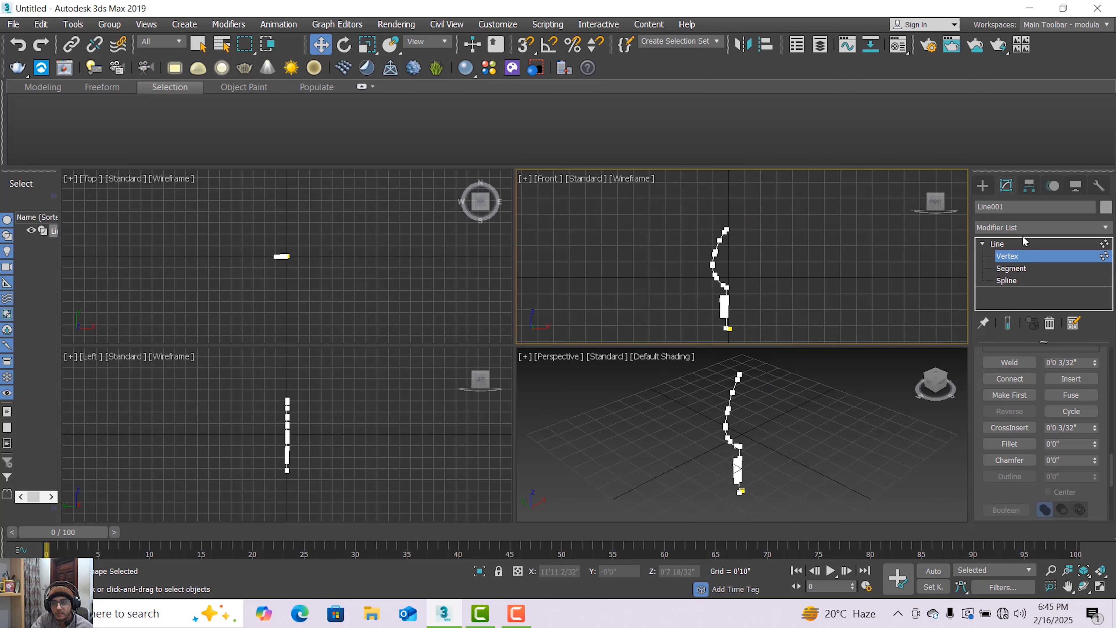
# Move the vertices at the profile's tip sideways so the end vertex sits on the centre axis, then raise them slightly.
pyautogui.click(1008, 246)
pyautogui.click(1048, 259)
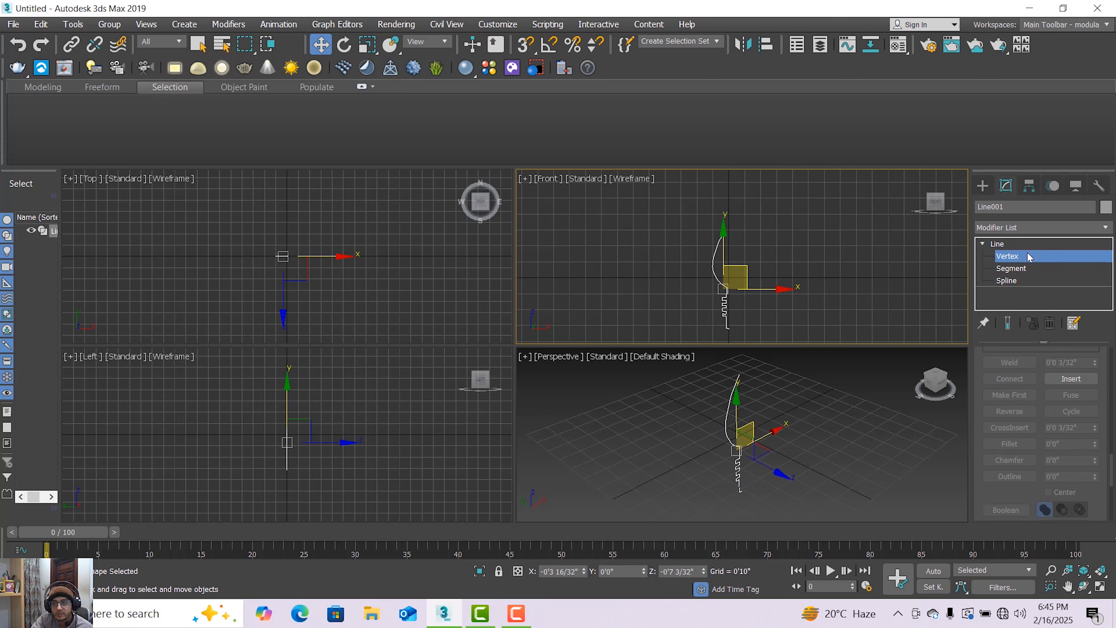
pyautogui.scroll(4, 722, 237)
pyautogui.moveTo(752, 205)
pyautogui.mouseDown()
pyautogui.moveTo(731, 246)
pyautogui.moveTo(760, 228)
pyautogui.moveTo(733, 191)
pyautogui.moveTo(748, 199)
pyautogui.mouseUp()
pyautogui.scroll(3, 742, 246)
pyautogui.moveTo(752, 200); pyautogui.dragTo(765, 239, button='middle')
pyautogui.moveTo(767, 237); pyautogui.dragTo(768, 237)
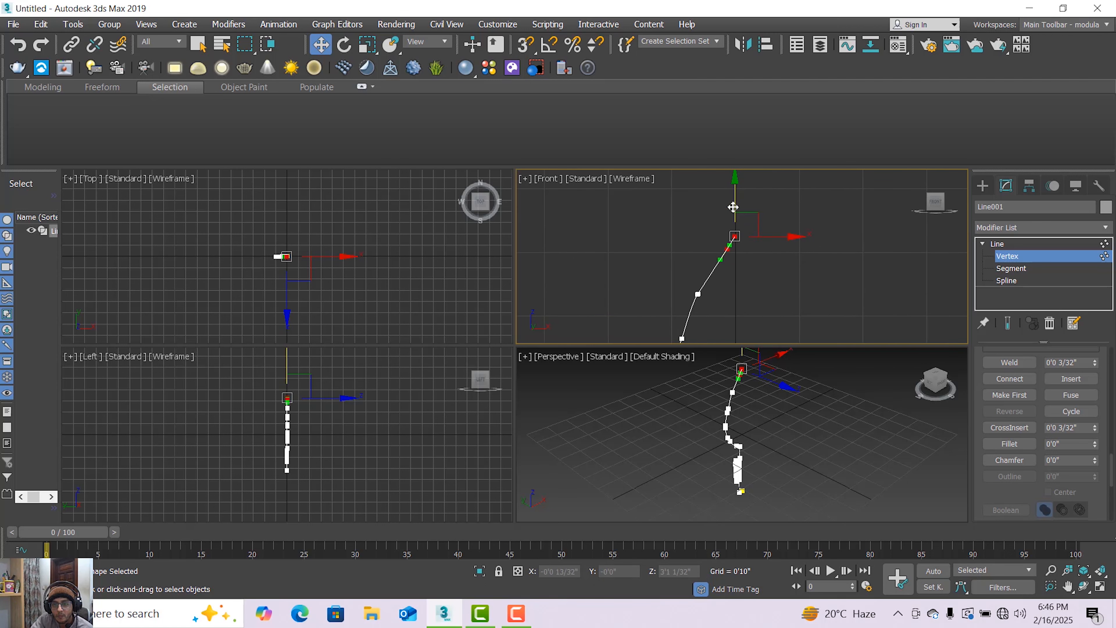
pyautogui.moveTo(733, 203); pyautogui.dragTo(733, 199)
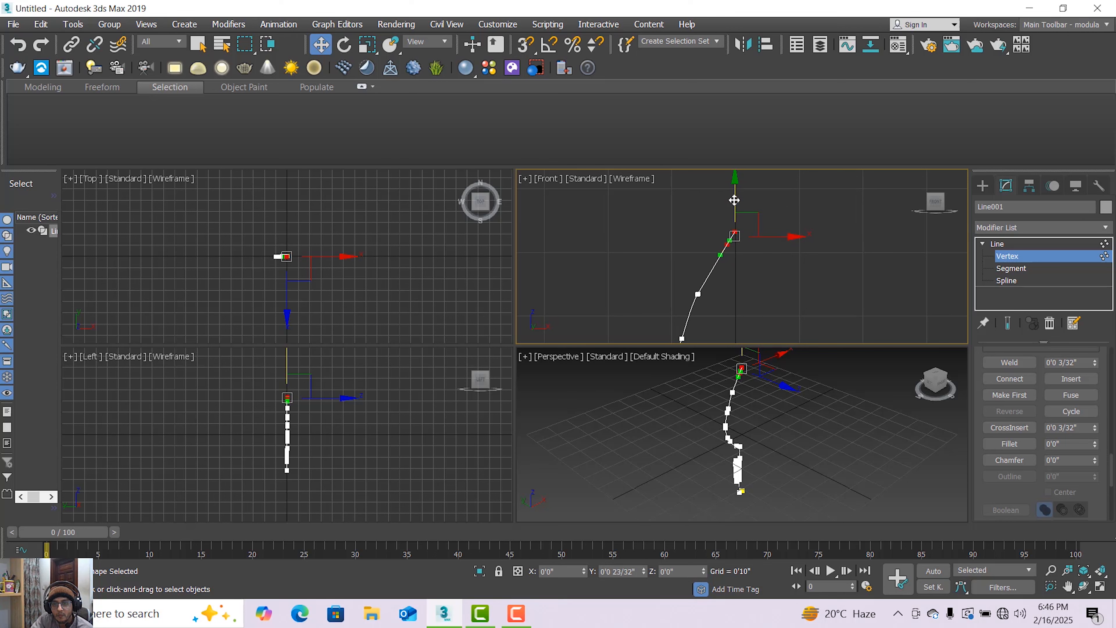
# Move the stem's bottom end vertex onto the centre axis and level it with the neighbouring corner vertex.
pyautogui.scroll(-6, 759, 246)
pyautogui.moveTo(764, 247); pyautogui.dragTo(762, 180, button='middle')
pyautogui.click(739, 276)
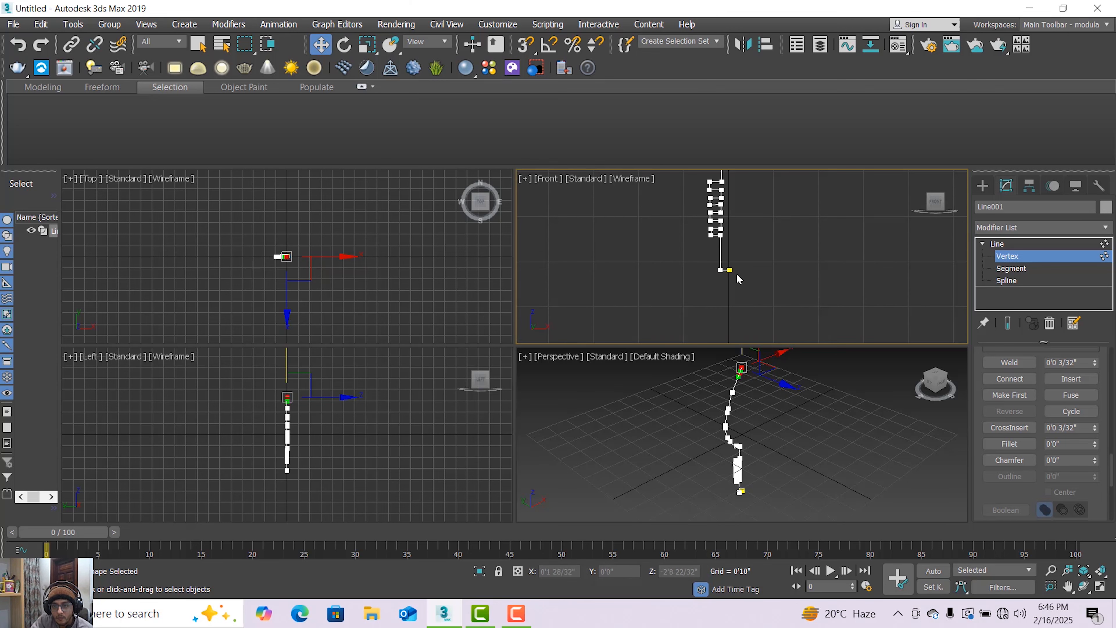
pyautogui.scroll(5, 736, 273)
pyautogui.moveTo(743, 259); pyautogui.dragTo(740, 259)
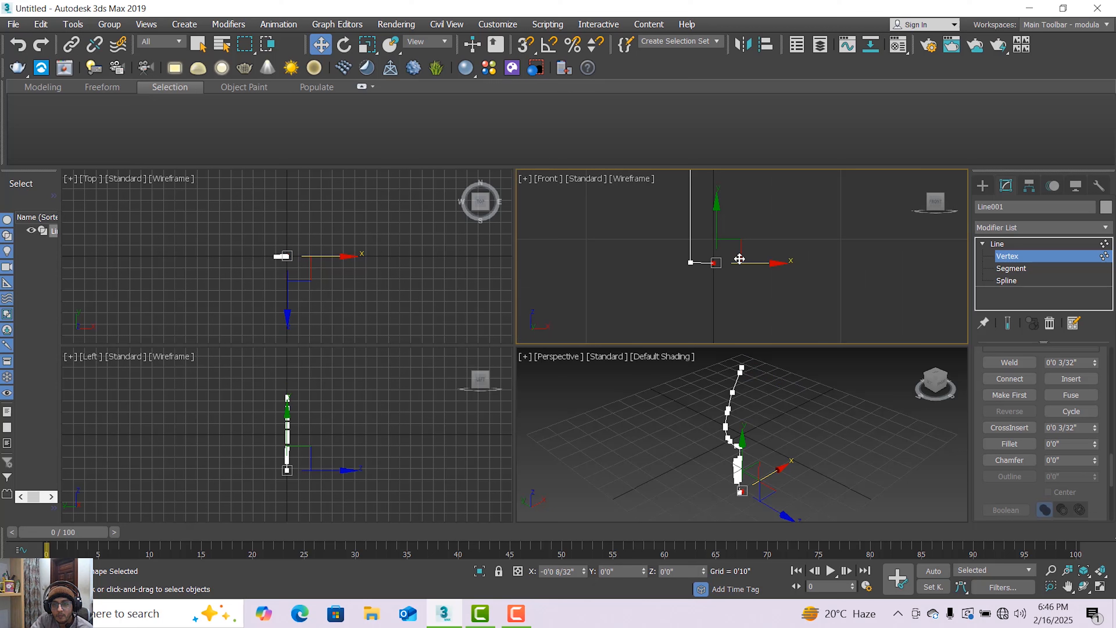
pyautogui.moveTo(742, 259); pyautogui.dragTo(715, 236)
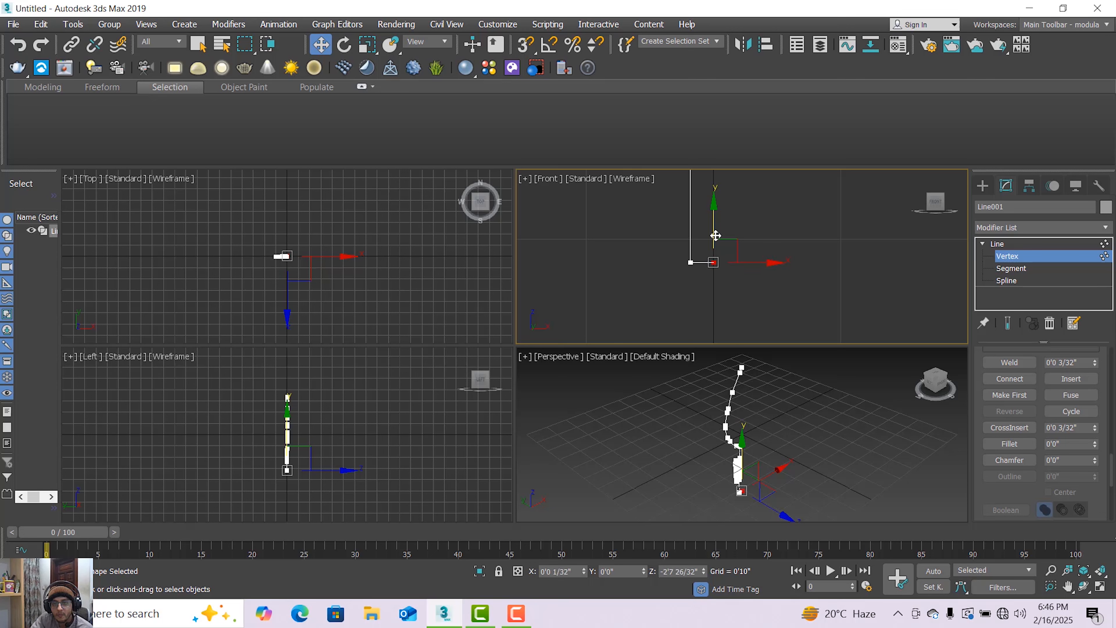
# Examine the profile's outline in the Front viewport, from the stem's base through the ridges to the tip.
pyautogui.scroll(-5, 715, 236)
pyautogui.moveTo(721, 240); pyautogui.dragTo(725, 271, button='middle')
pyautogui.scroll(-3, 726, 270)
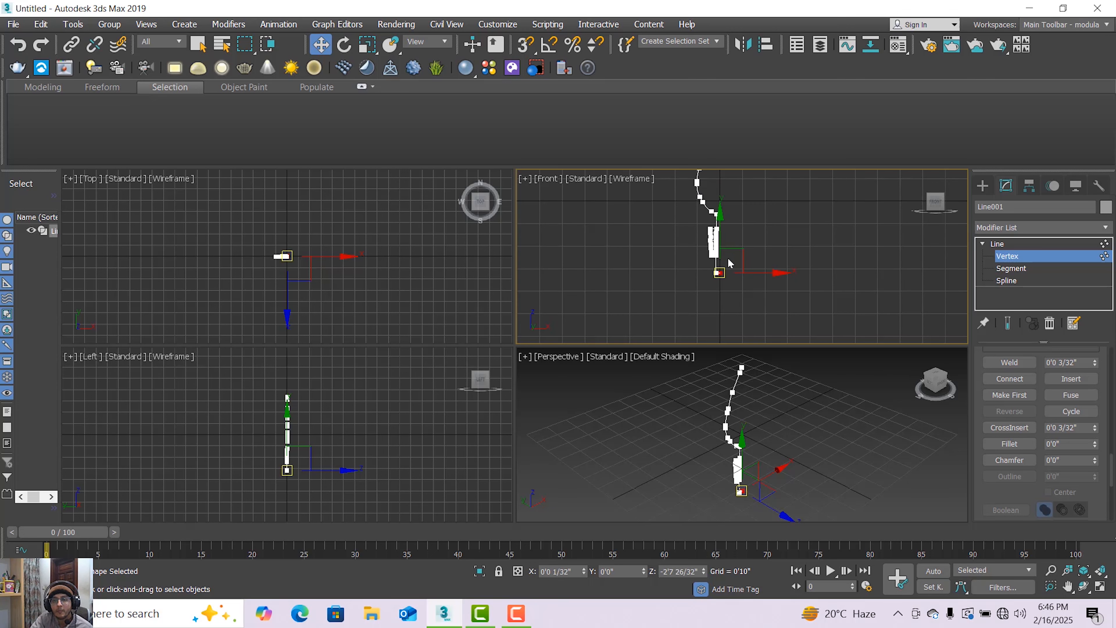
pyautogui.scroll(-2, 728, 261)
pyautogui.scroll(2, 728, 259)
pyautogui.scroll(2, 723, 278)
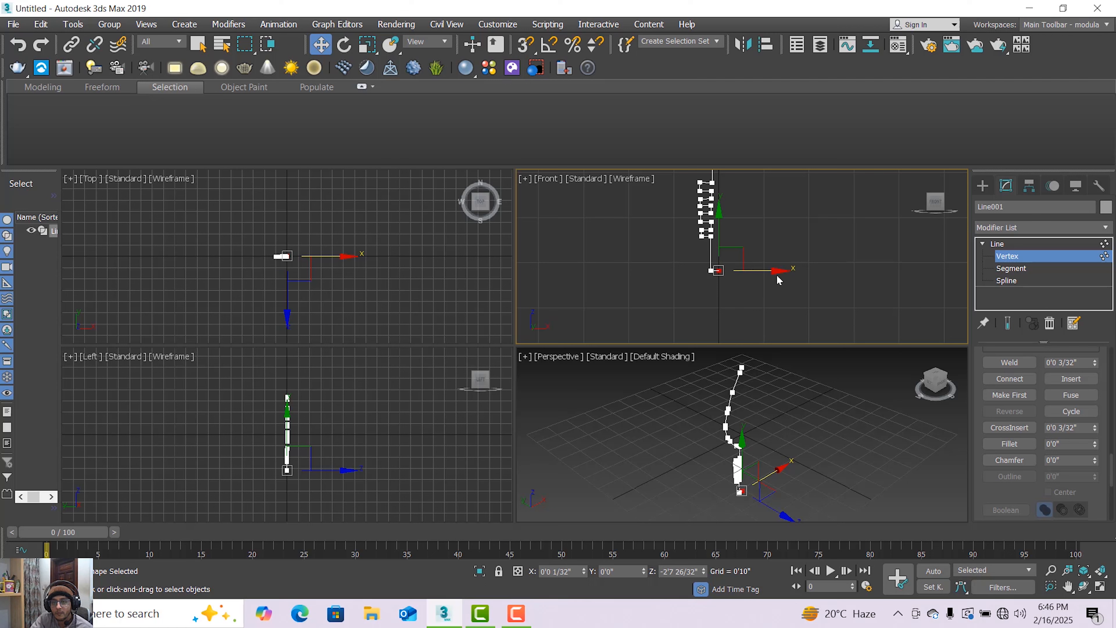
pyautogui.scroll(2, 708, 239)
pyautogui.scroll(-2, 708, 242)
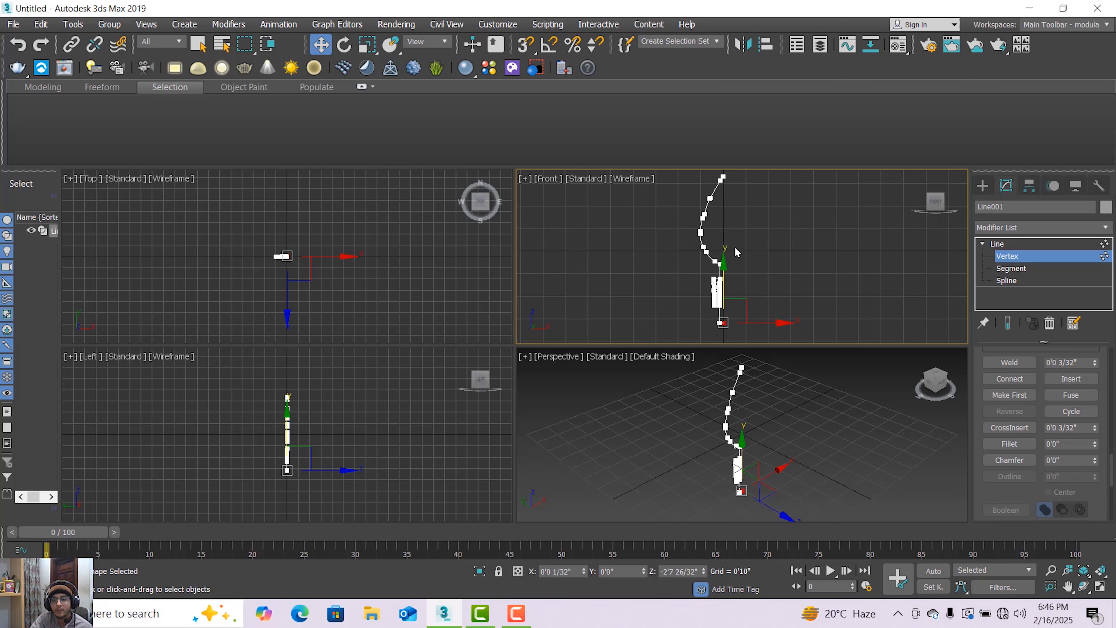
pyautogui.scroll(2, 737, 252)
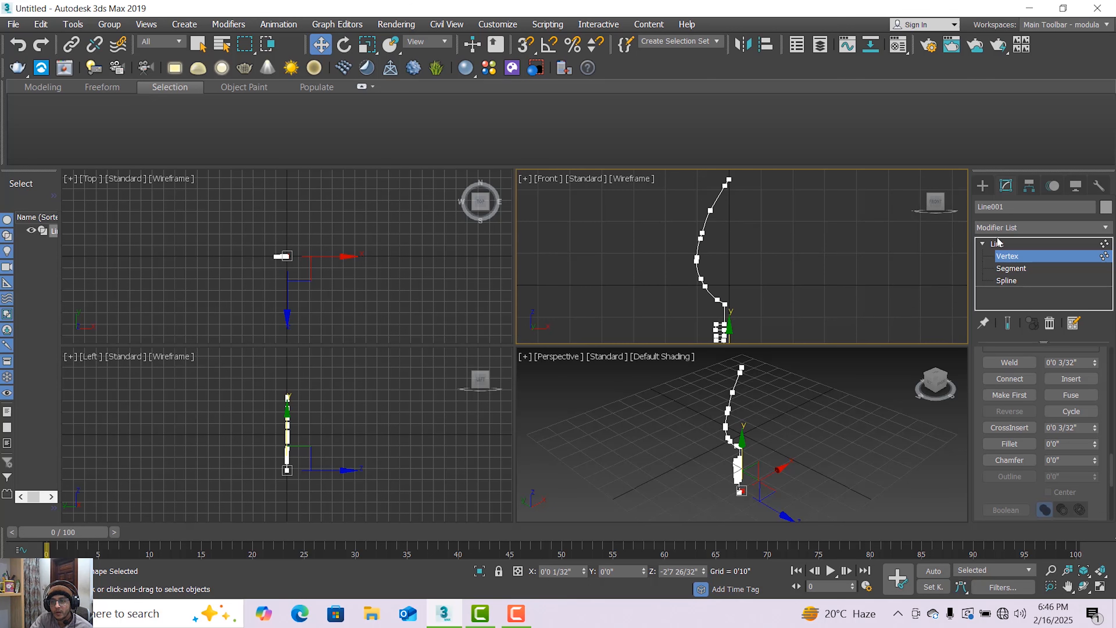
# Leave vertex editing and apply a Lathe modifier to the whole profile line.
pyautogui.click(1005, 244)
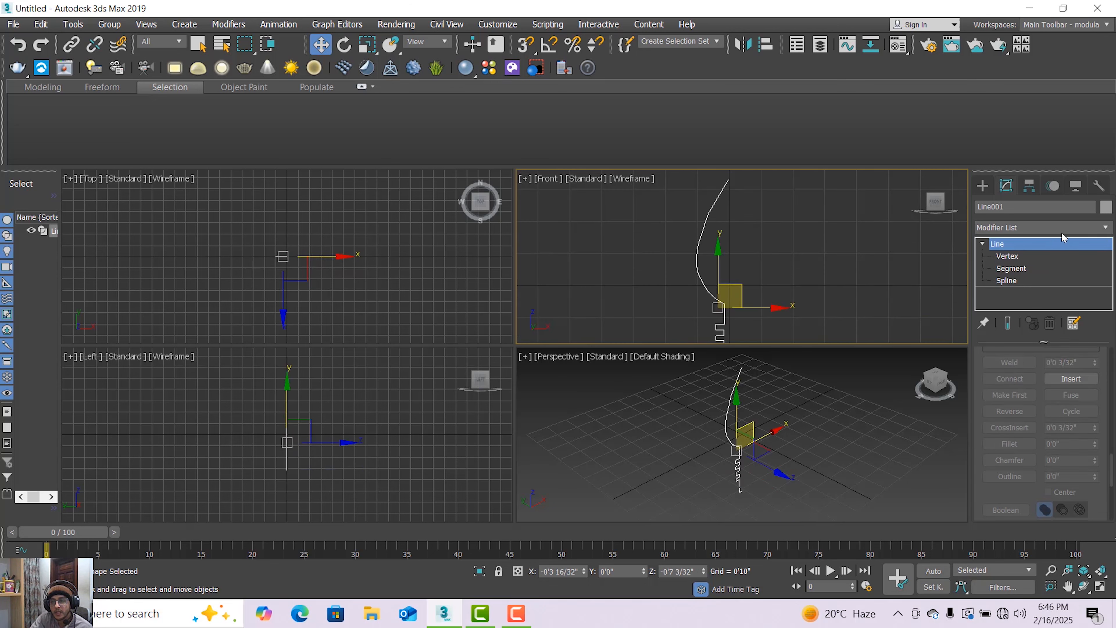
pyautogui.click(1098, 230)
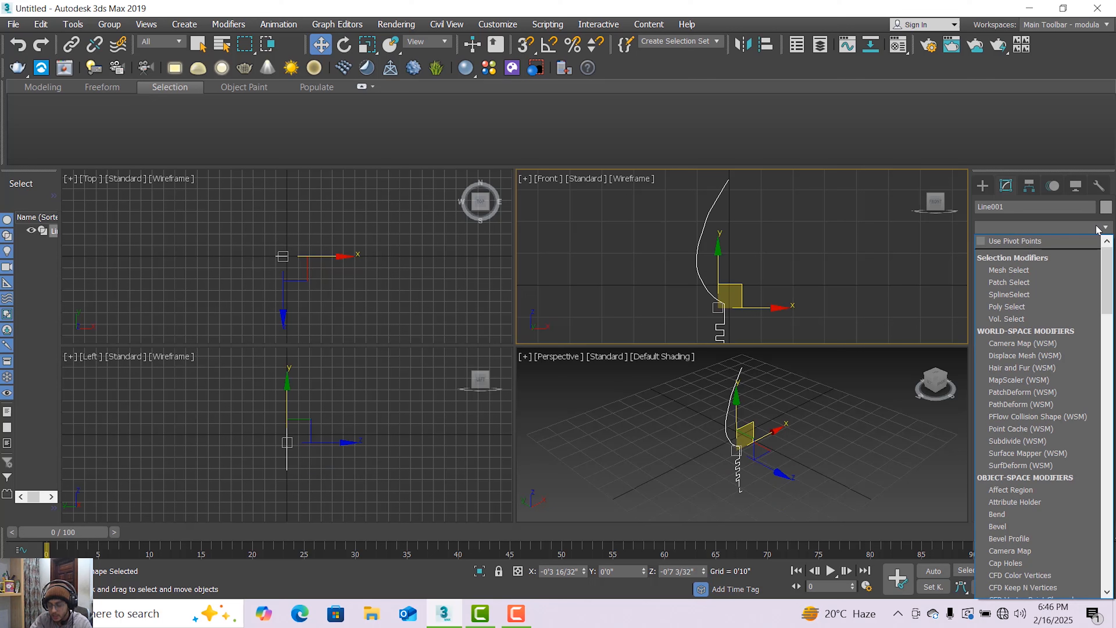
pyautogui.press('l')
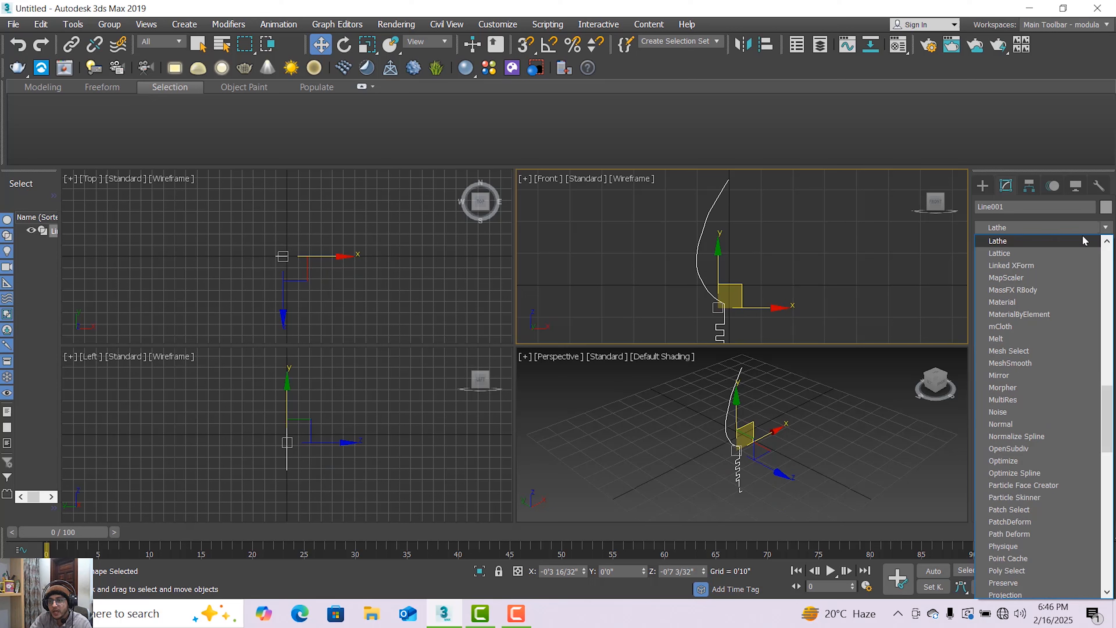
pyautogui.click(1065, 243)
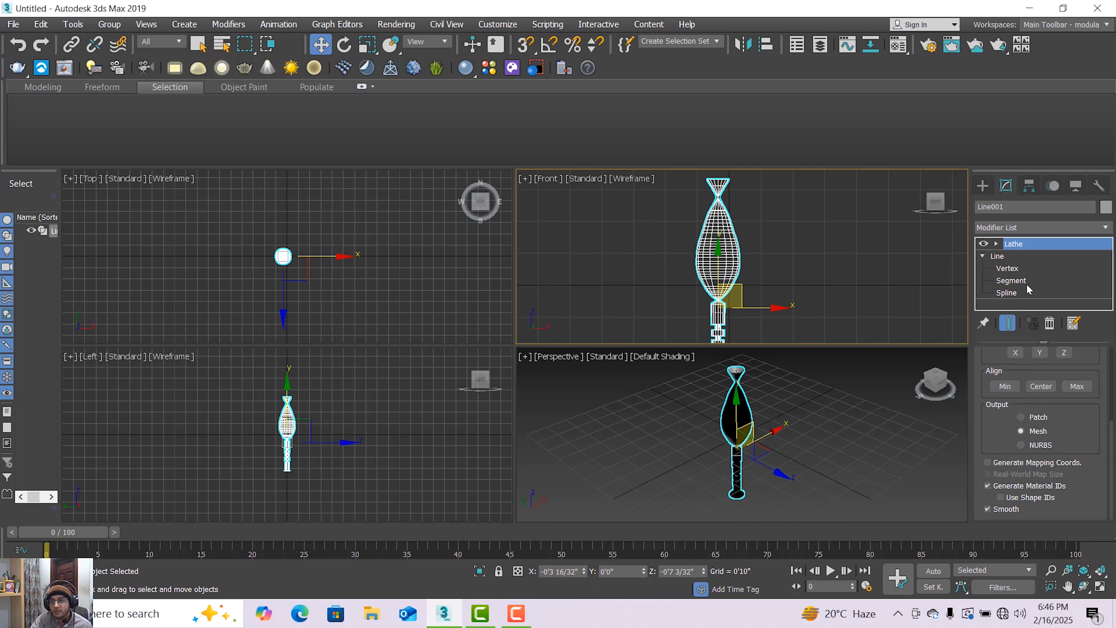
# Align the Lathe axis to Max and expand the modifier's sub-object levels.
pyautogui.click(1077, 388)
pyautogui.scroll(-3, 779, 267)
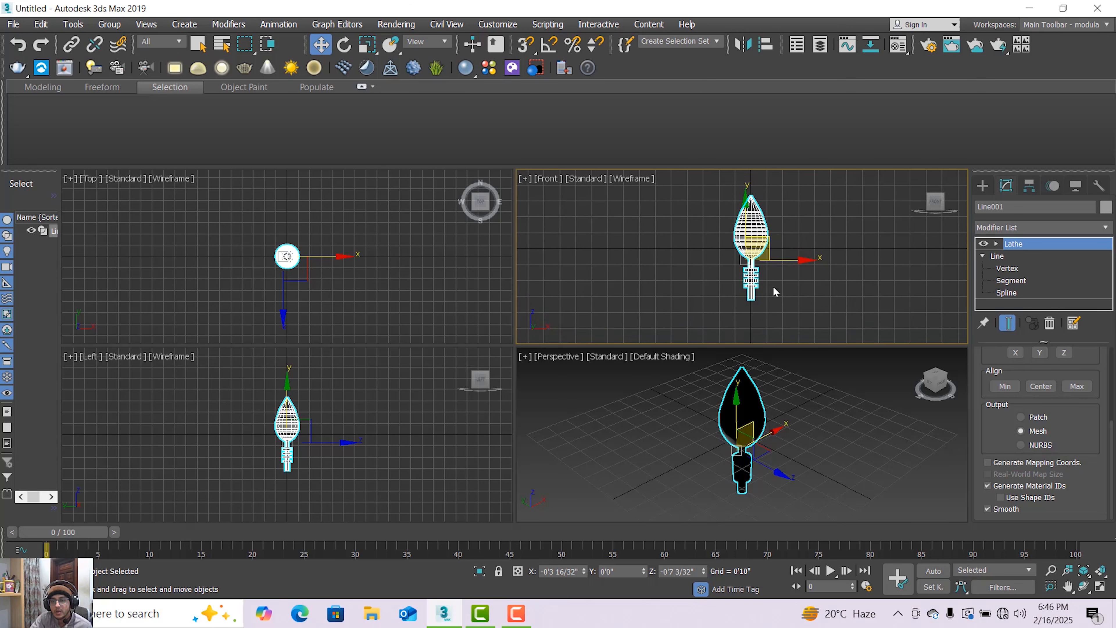
pyautogui.scroll(2, 774, 291)
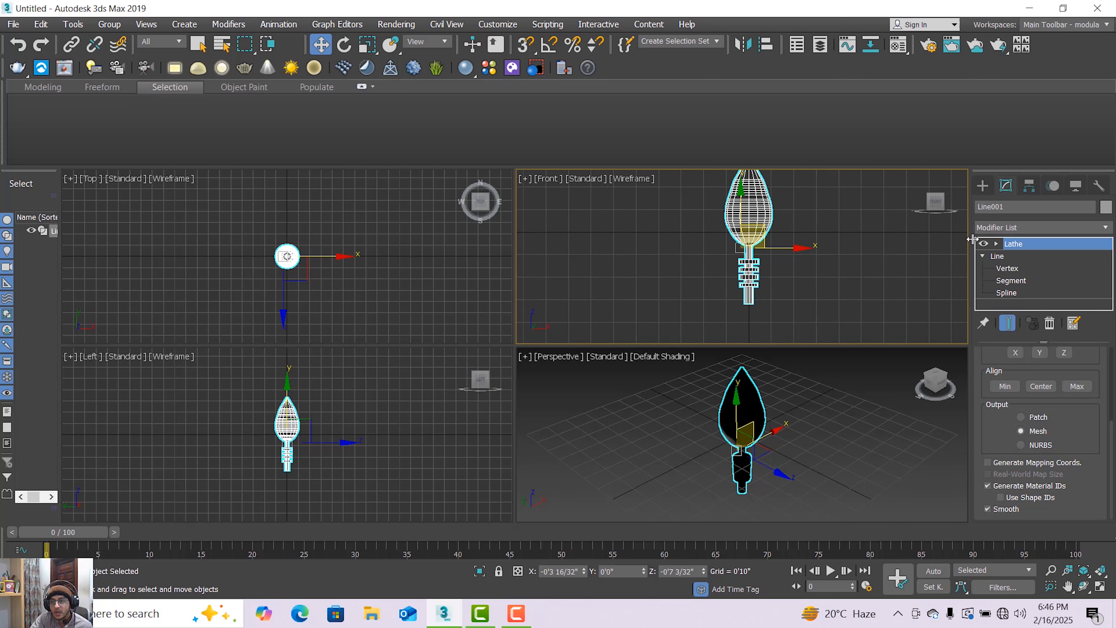
pyautogui.click(997, 243)
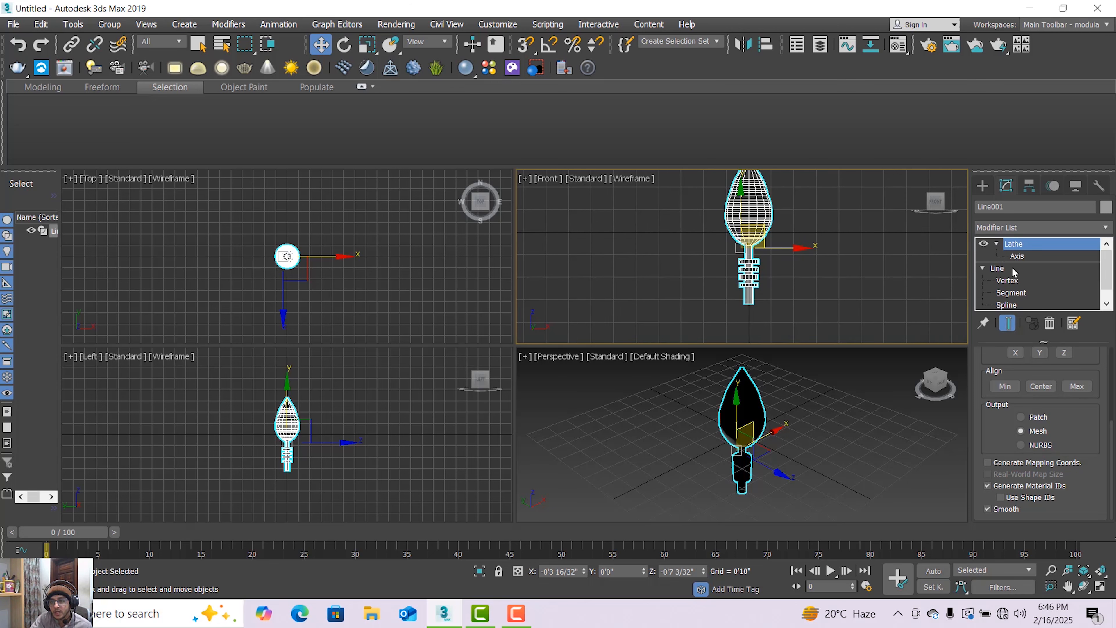
# Move the Lathe axis outward along positive X to about X 0'7" to widen the revolved body.
pyautogui.click(1010, 257)
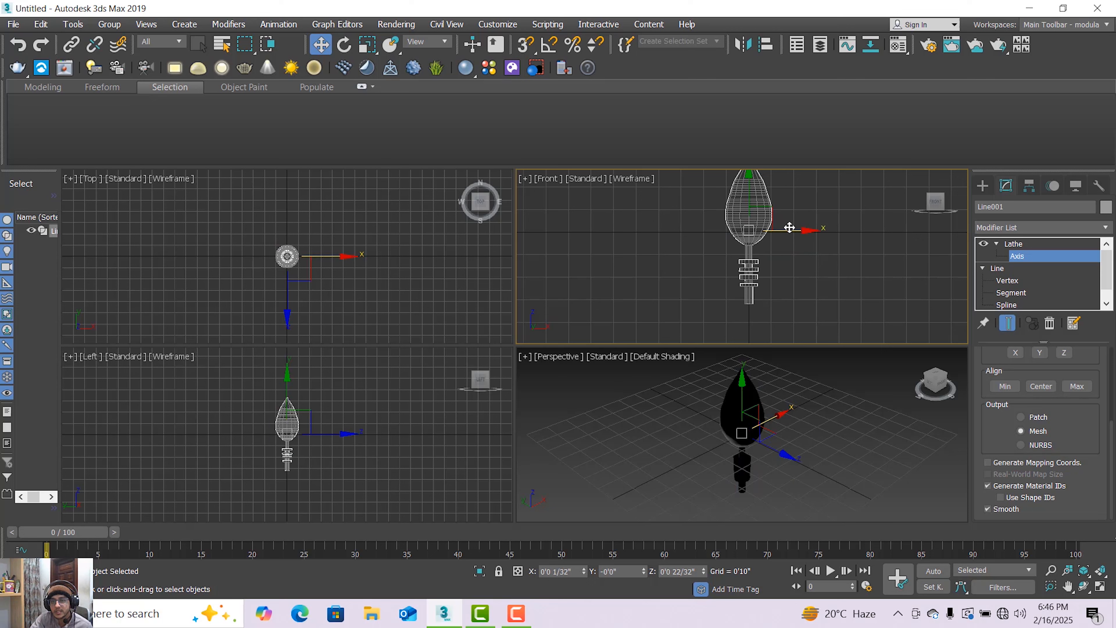
pyautogui.moveTo(789, 227); pyautogui.dragTo(806, 229)
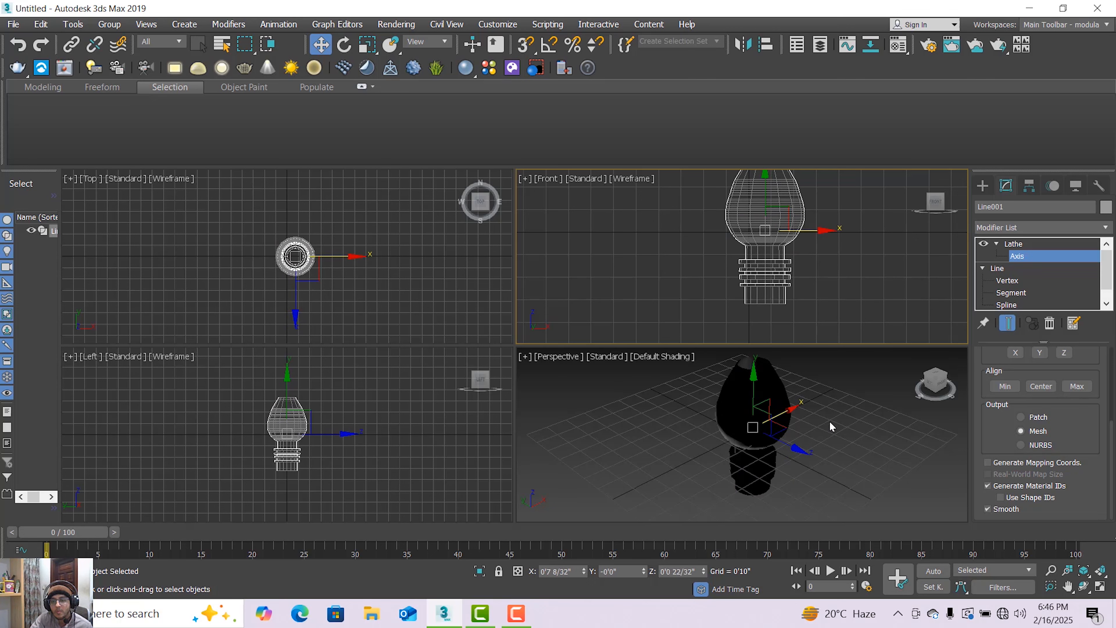
# Maximize the Perspective viewport and switch its shading mode to Facets.
pyautogui.click(829, 437)
pyautogui.scroll(-4, 766, 407)
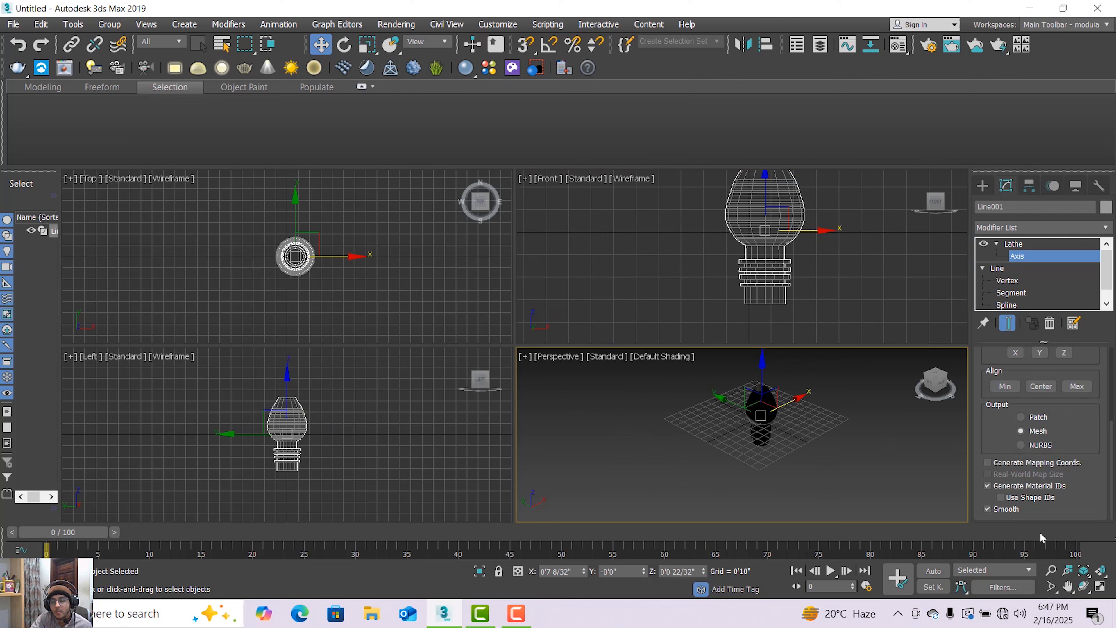
pyautogui.click(1100, 587)
pyautogui.scroll(5, 549, 285)
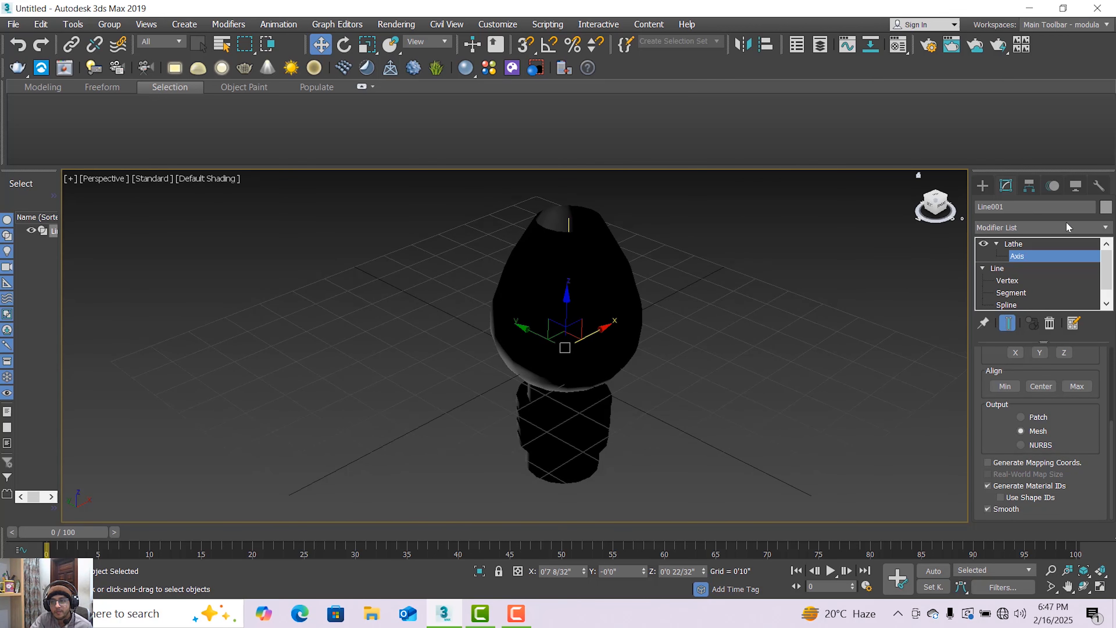
pyautogui.click(211, 178)
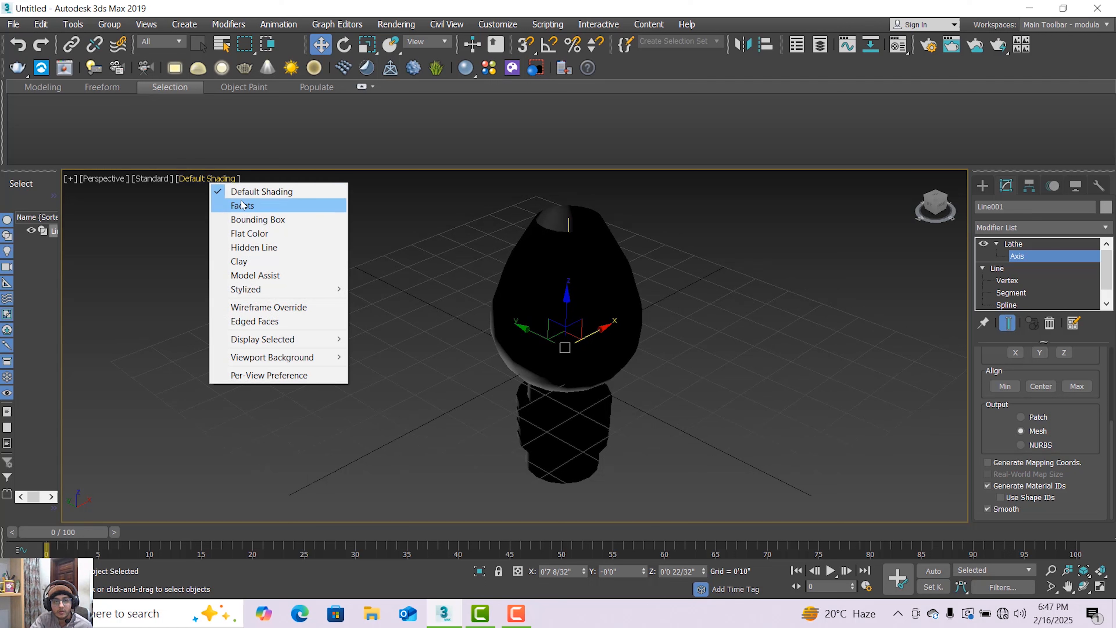
pyautogui.click(242, 206)
pyautogui.scroll(-3, 592, 252)
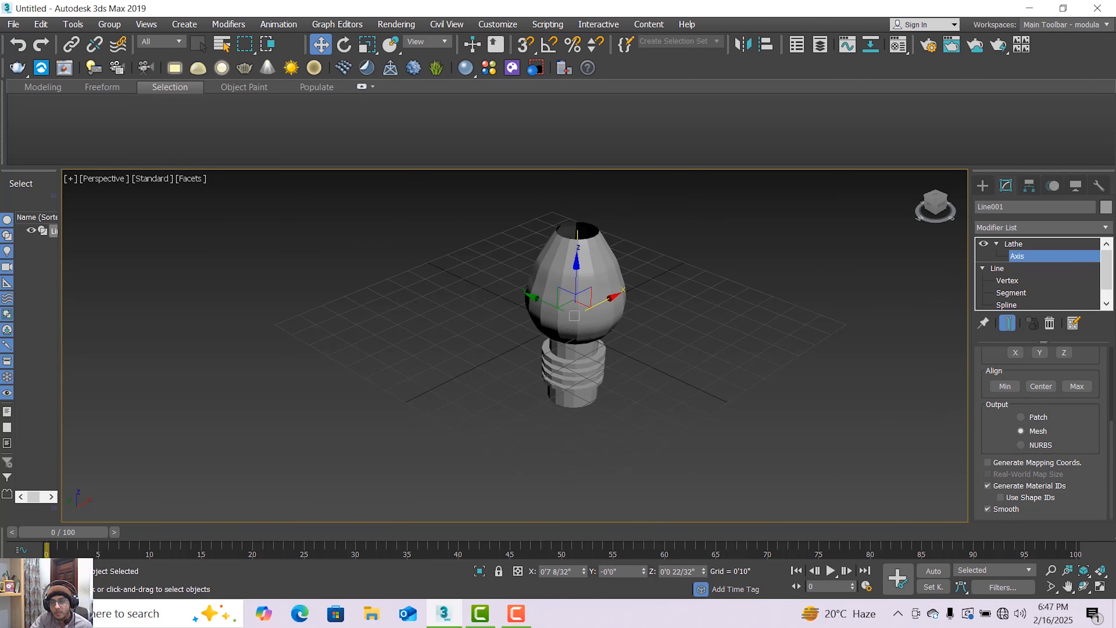
# Add an Edit Poly modifier above the Lathe and select the open border at the body's upper rim.
pyautogui.click(1100, 229)
pyautogui.press('e')
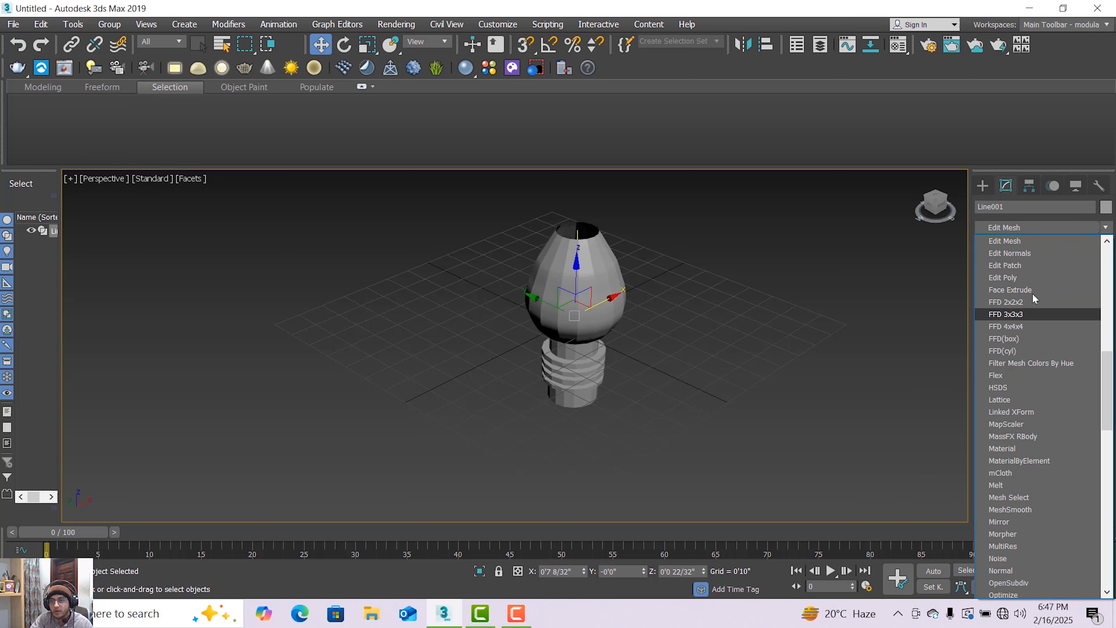
pyautogui.click(1028, 277)
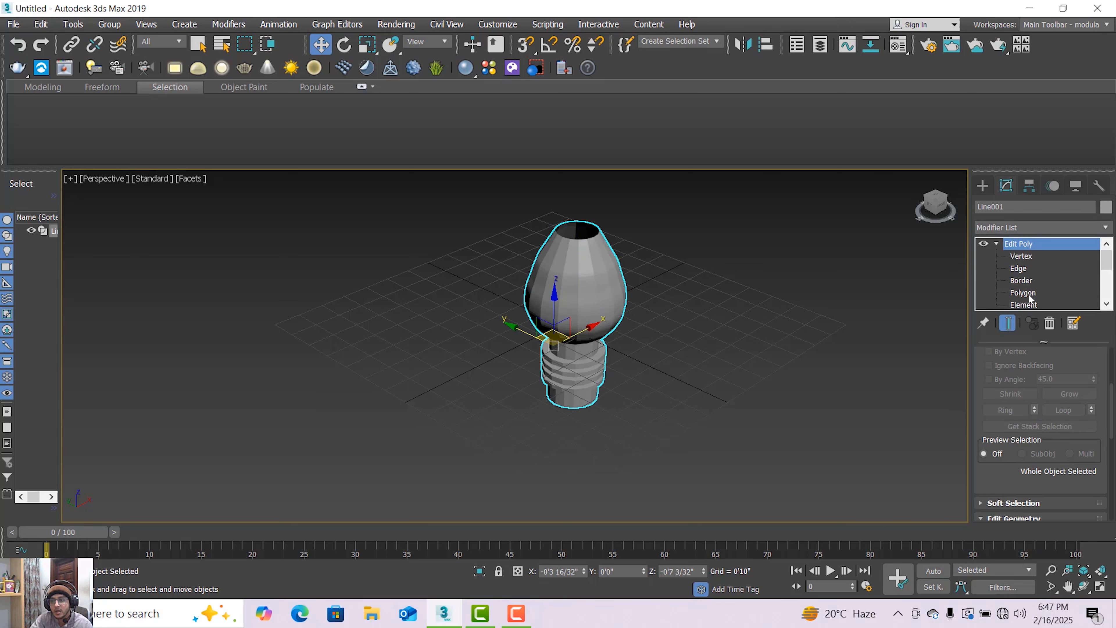
pyautogui.click(1025, 283)
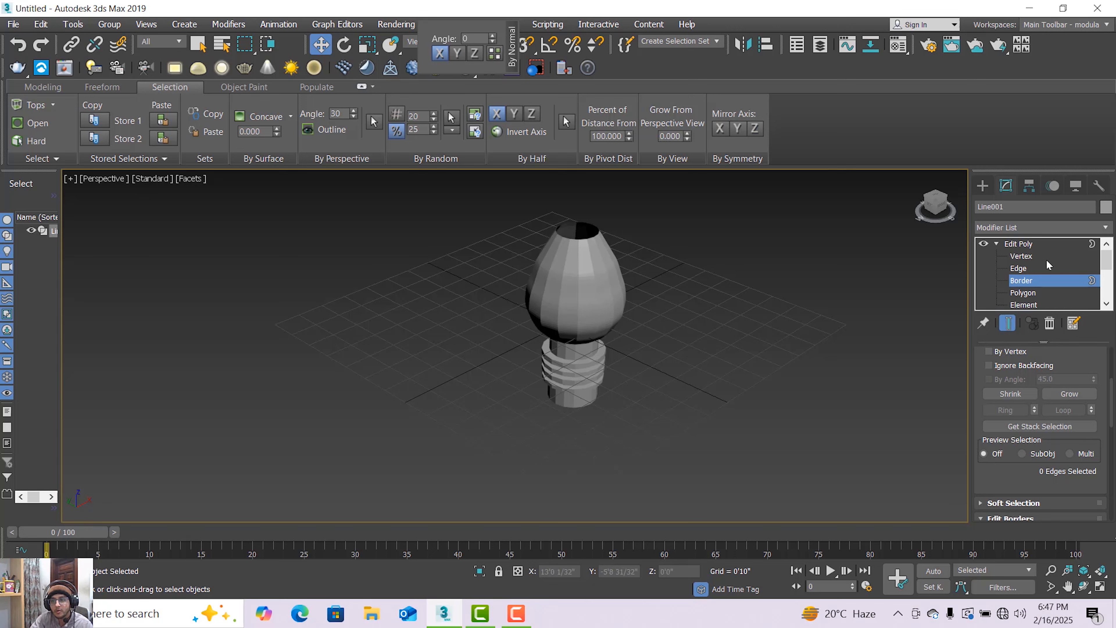
pyautogui.click(585, 237)
pyautogui.scroll(6, 585, 236)
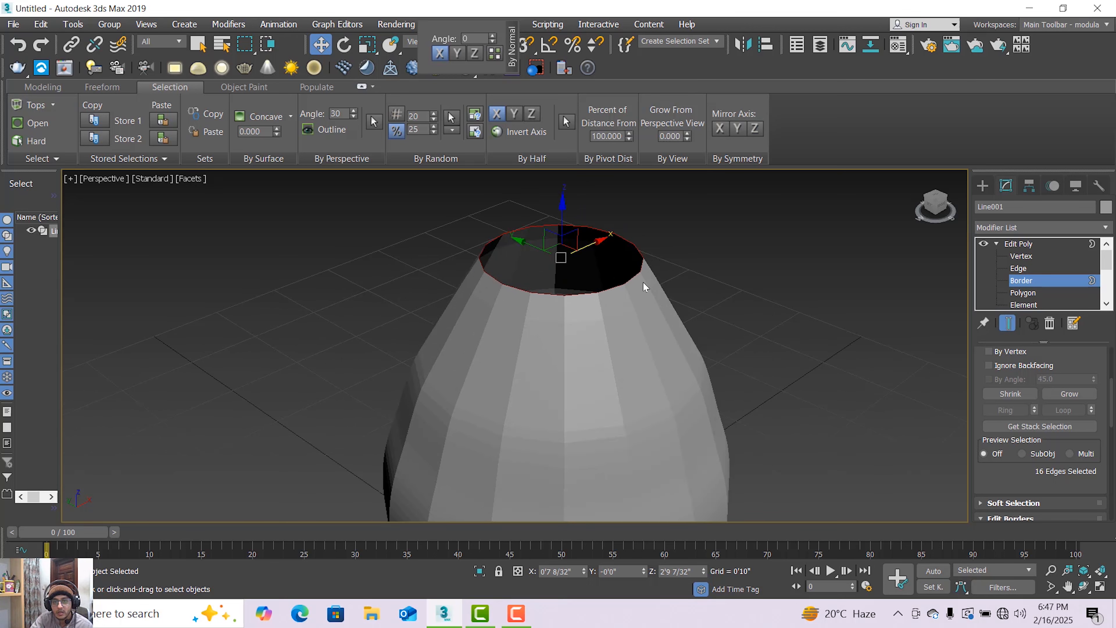